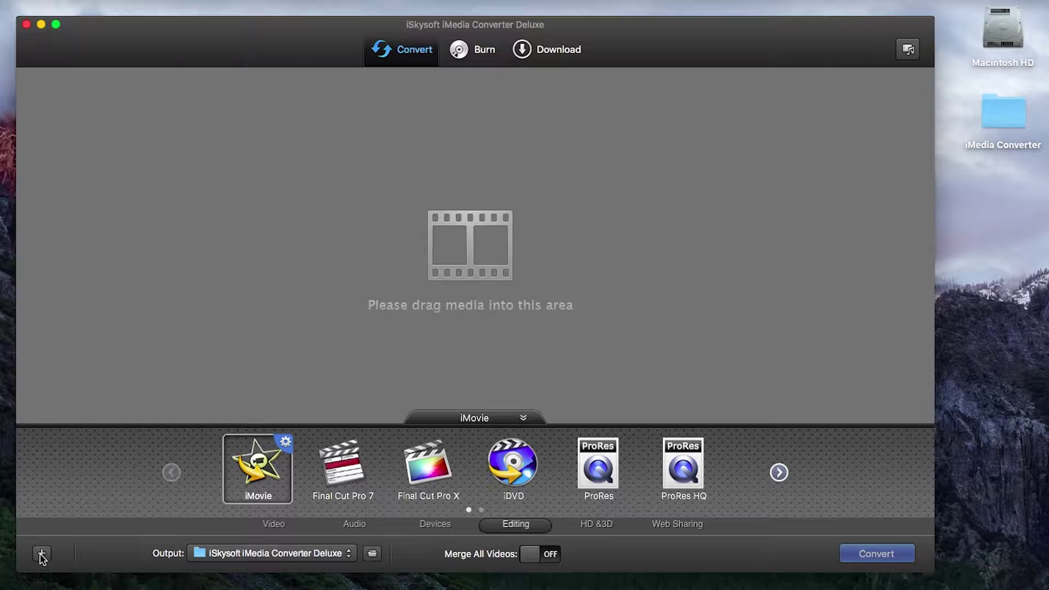
# Try adding The Tree That Came Down and HomeVideoFootage00003156, then remove both from the queue.
pyautogui.doubleClick(998, 117)
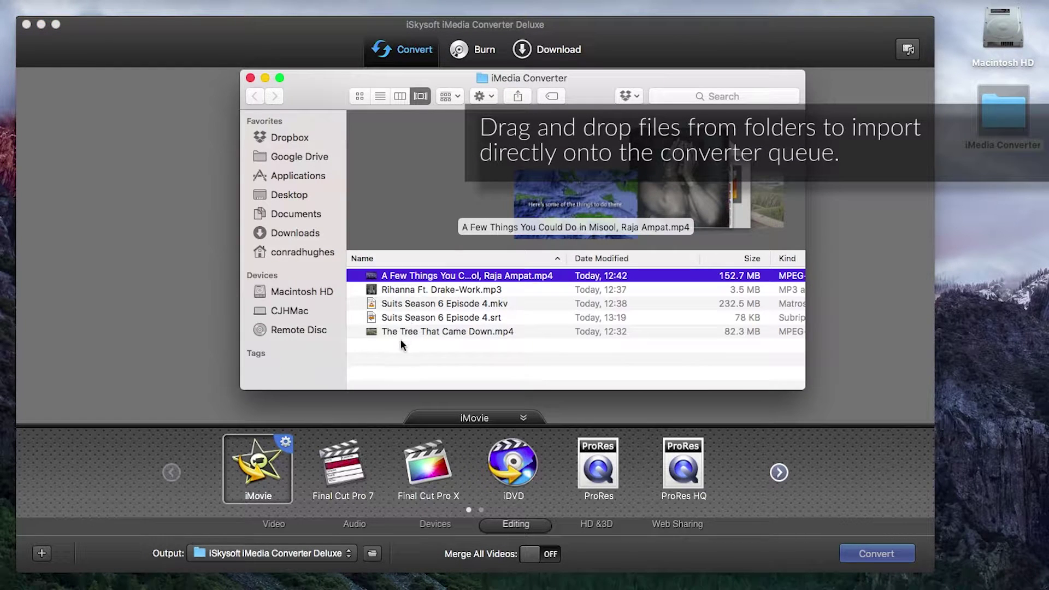
pyautogui.moveTo(398, 339); pyautogui.dragTo(140, 268)
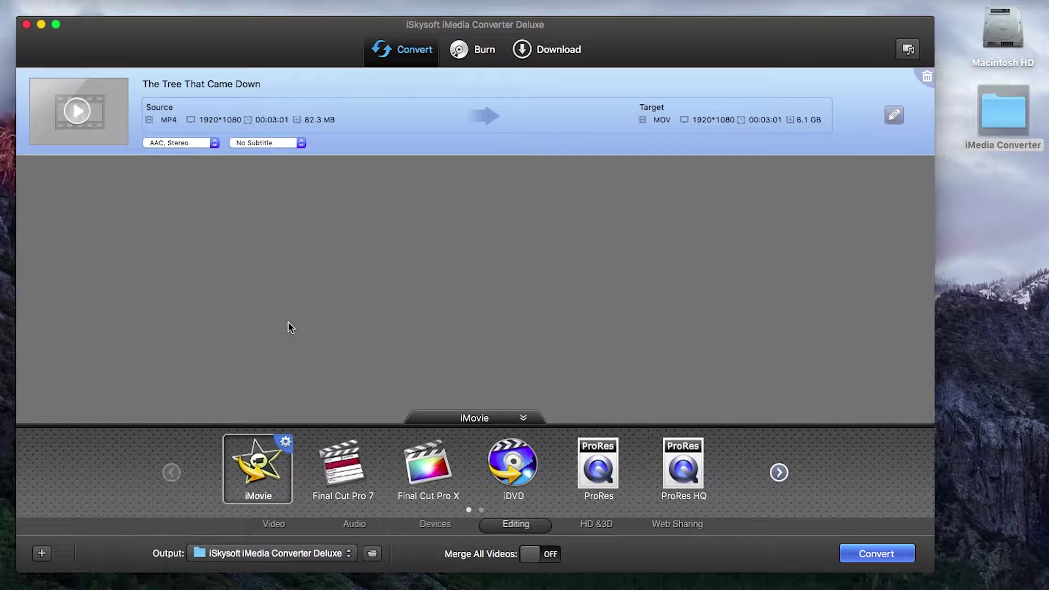
pyautogui.click(927, 77)
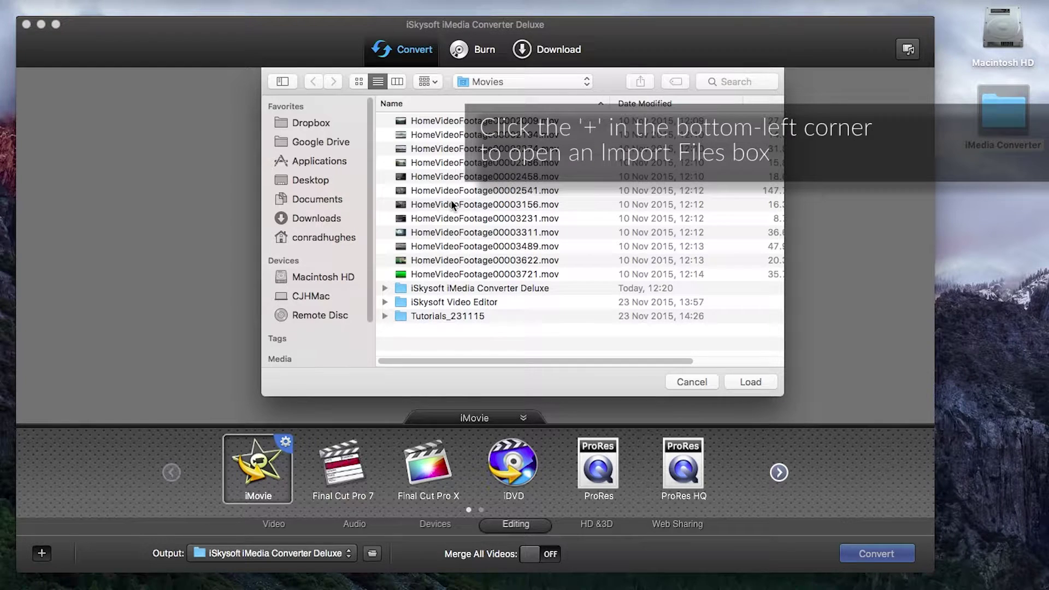
pyautogui.doubleClick(451, 204)
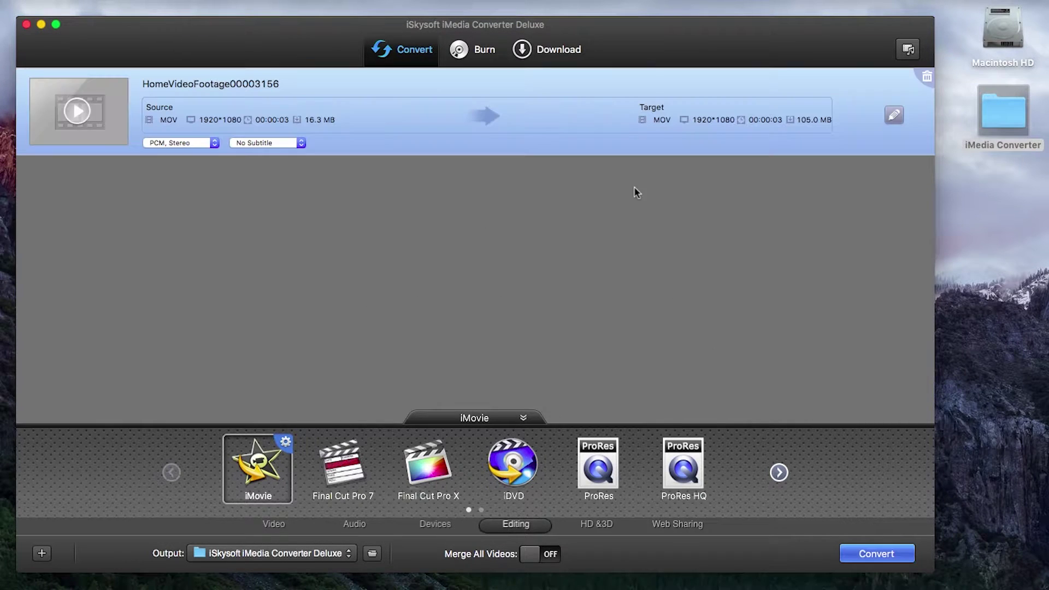
pyautogui.click(927, 78)
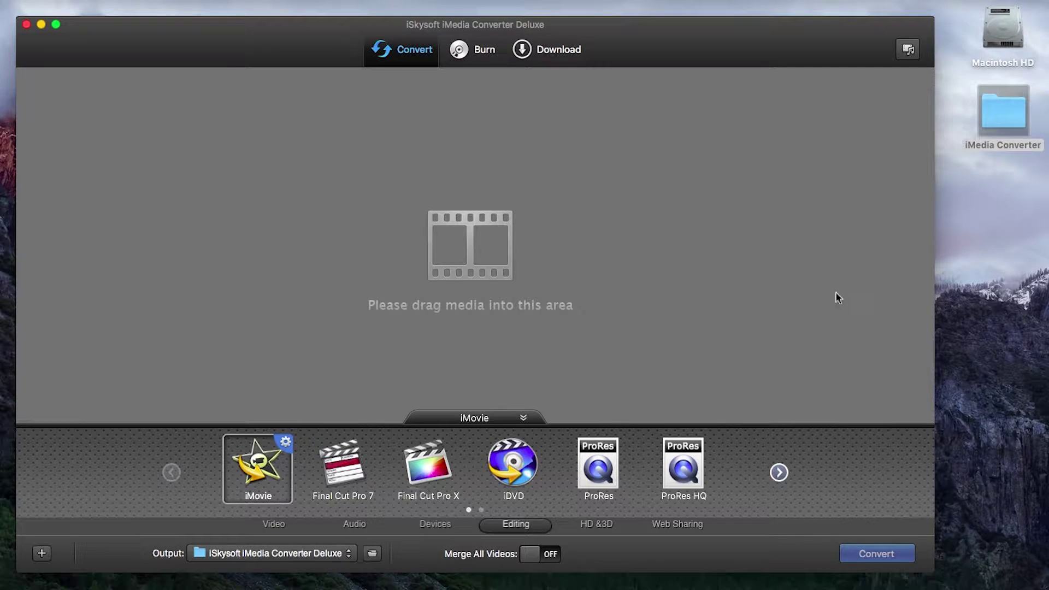
# Browse the media browser's Movies folders and audio sources, then close it.
pyautogui.click(910, 49)
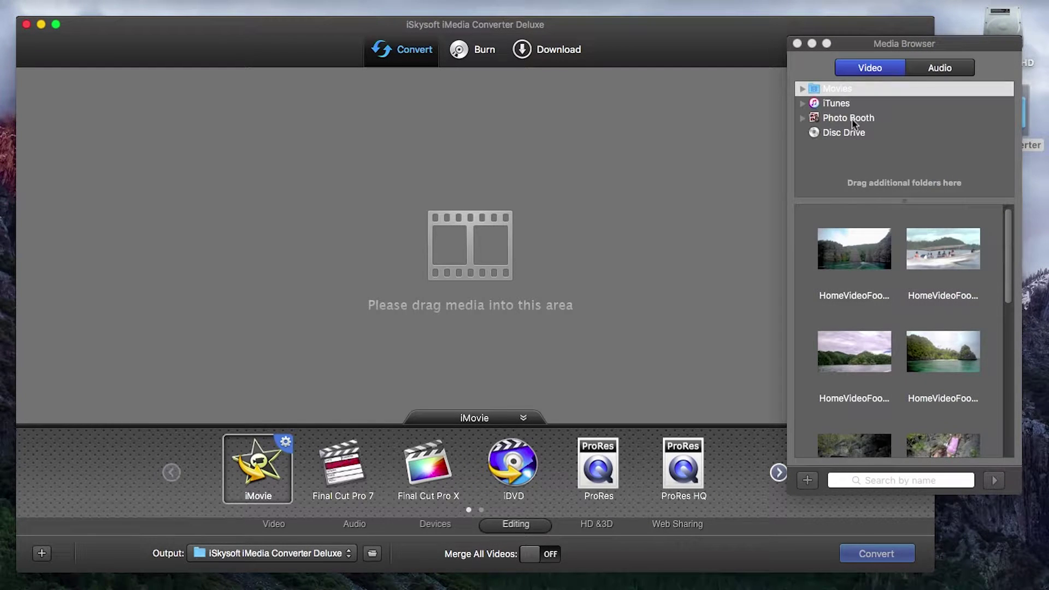
pyautogui.click(802, 88)
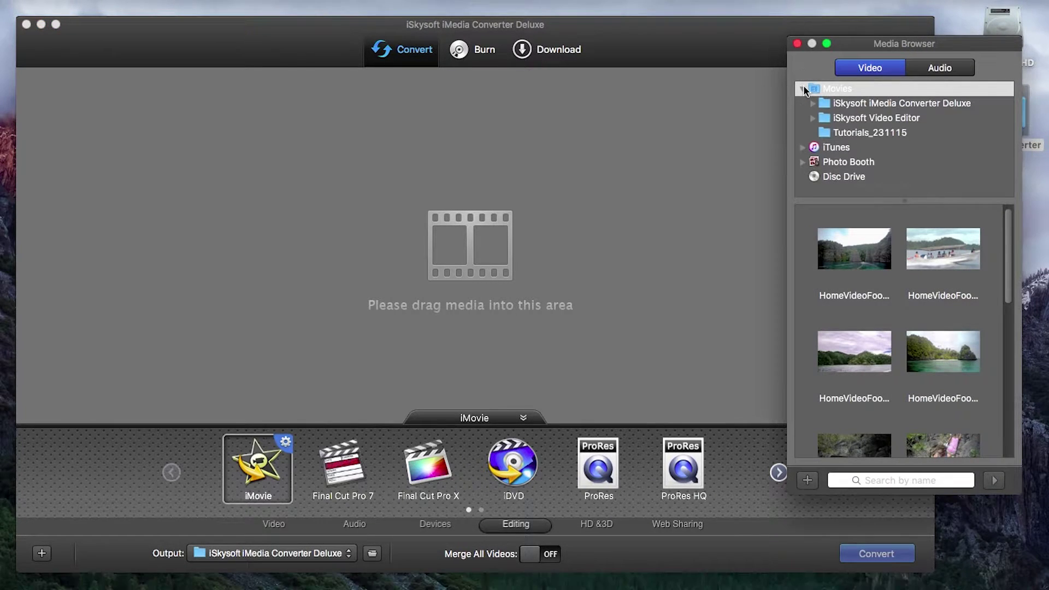
pyautogui.click(835, 132)
pyautogui.click(835, 104)
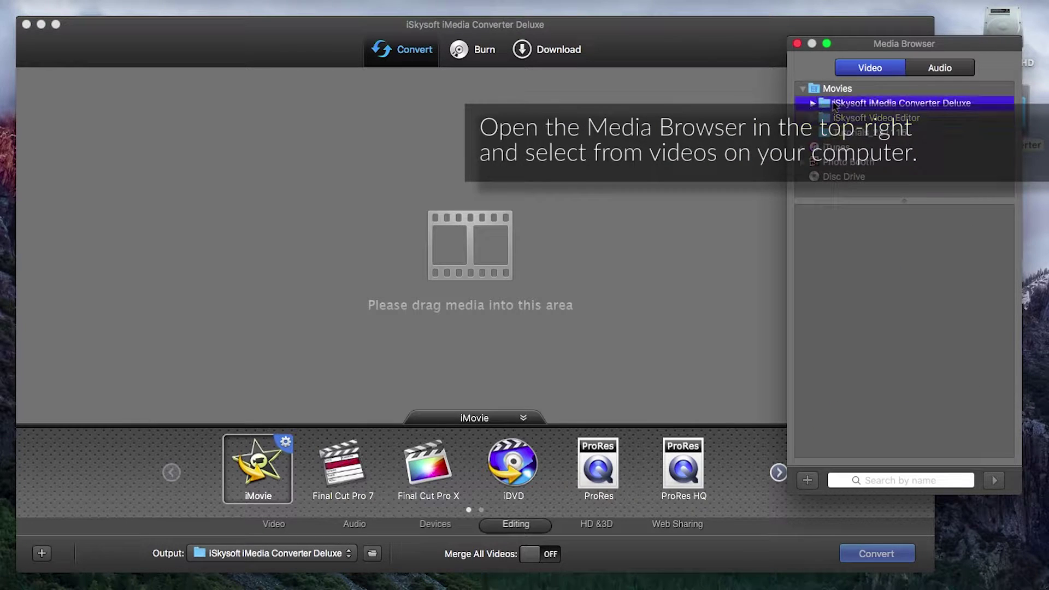
pyautogui.click(834, 133)
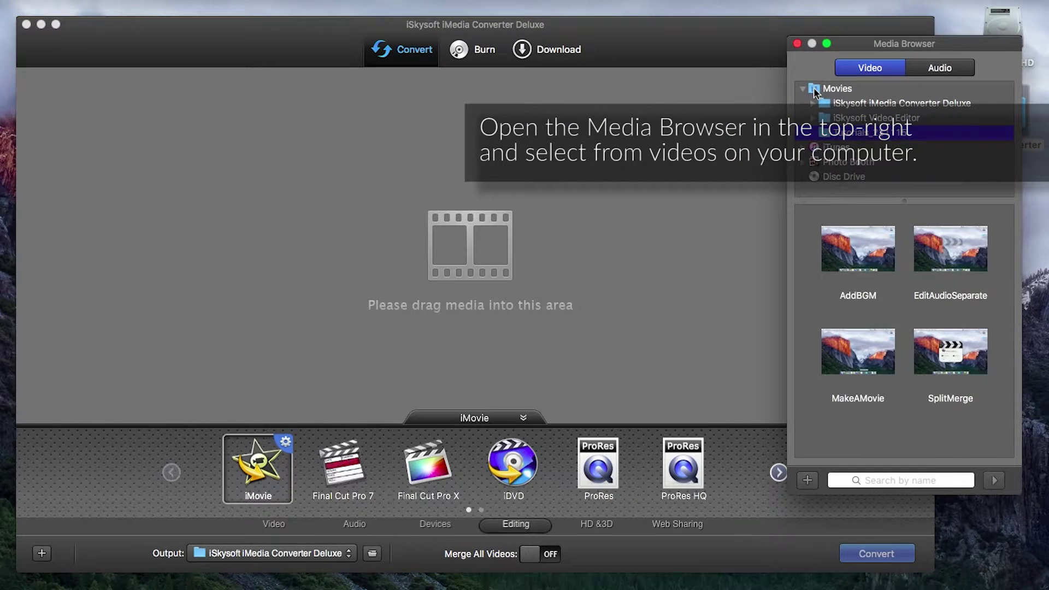
pyautogui.click(931, 69)
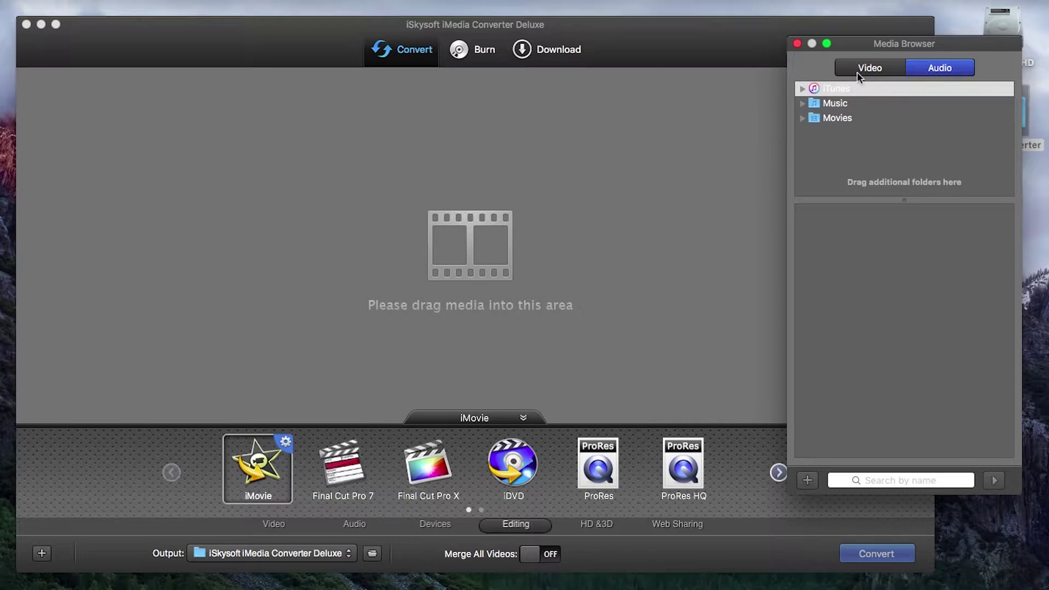
pyautogui.click(830, 106)
pyautogui.click(832, 92)
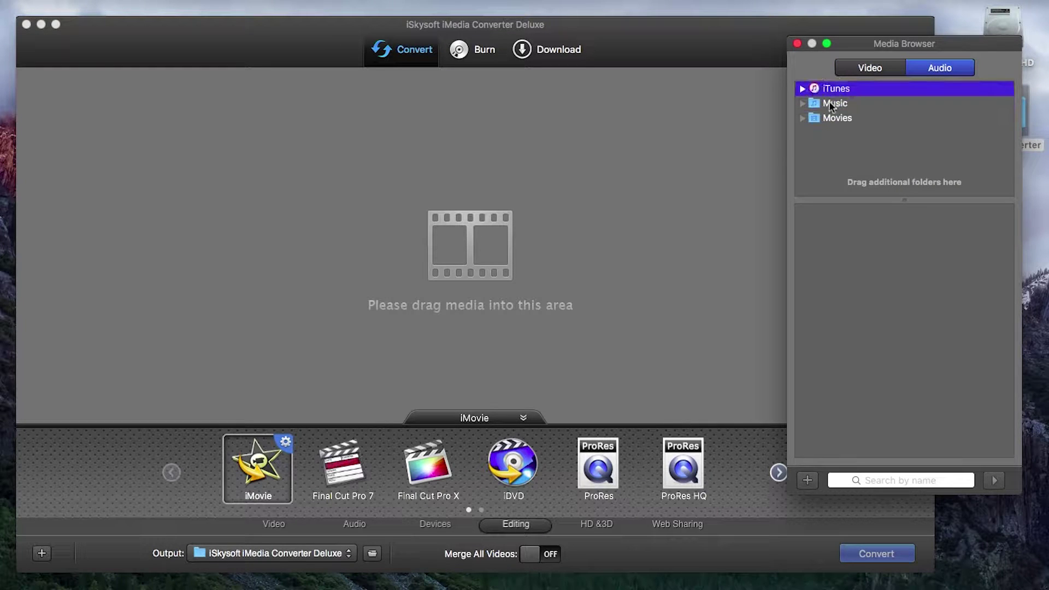
pyautogui.click(829, 119)
pyautogui.click(871, 67)
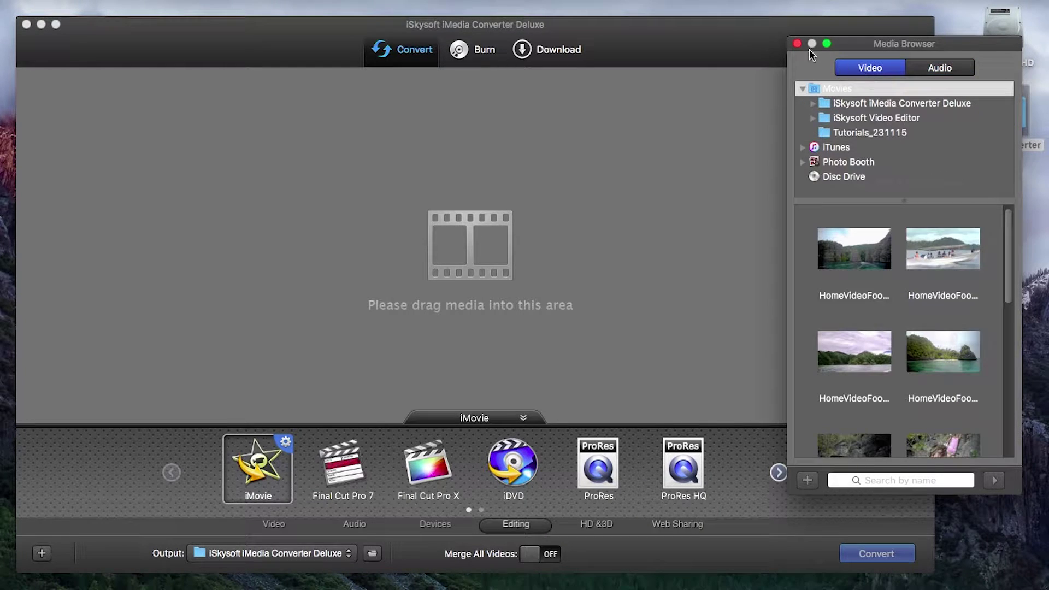
pyautogui.click(796, 43)
# Drag the Misool video and The Tree That Came Down from the iMedia Converter folder into the queue.
pyautogui.doubleClick(1016, 119)
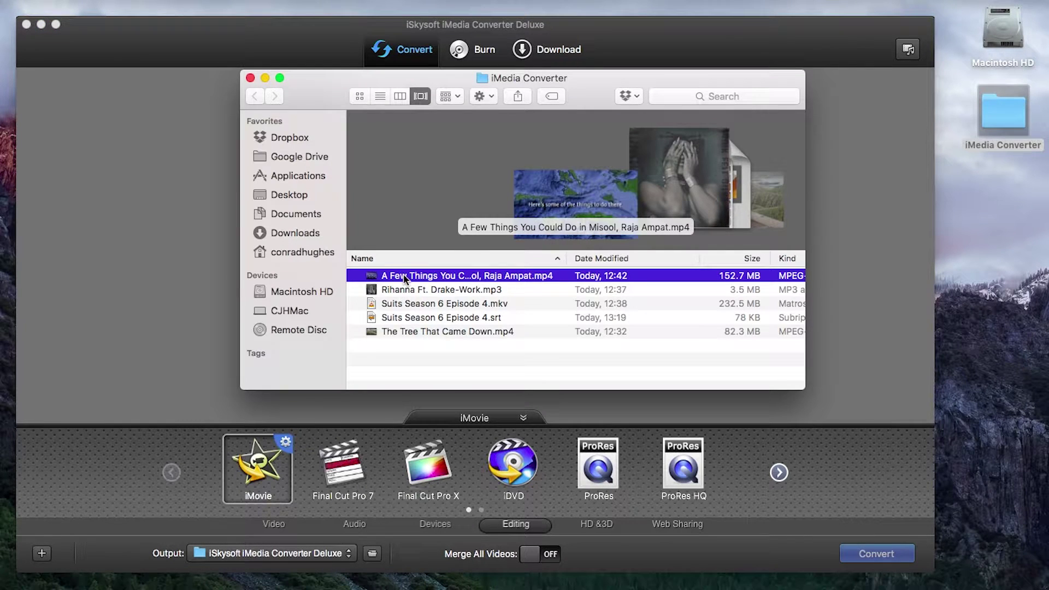
pyautogui.moveTo(406, 276); pyautogui.dragTo(165, 242)
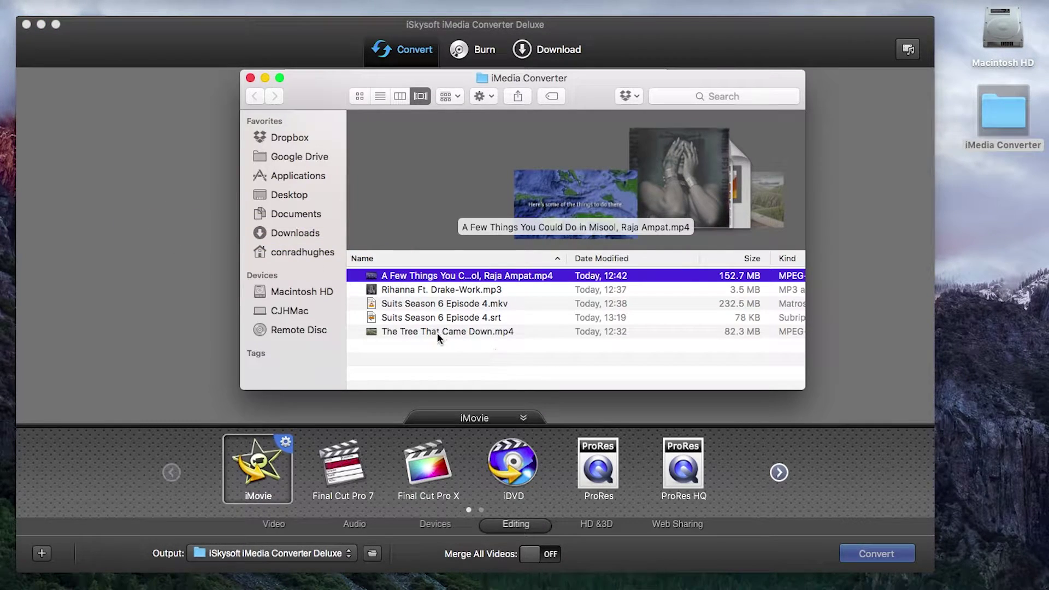
pyautogui.moveTo(406, 276); pyautogui.dragTo(126, 310)
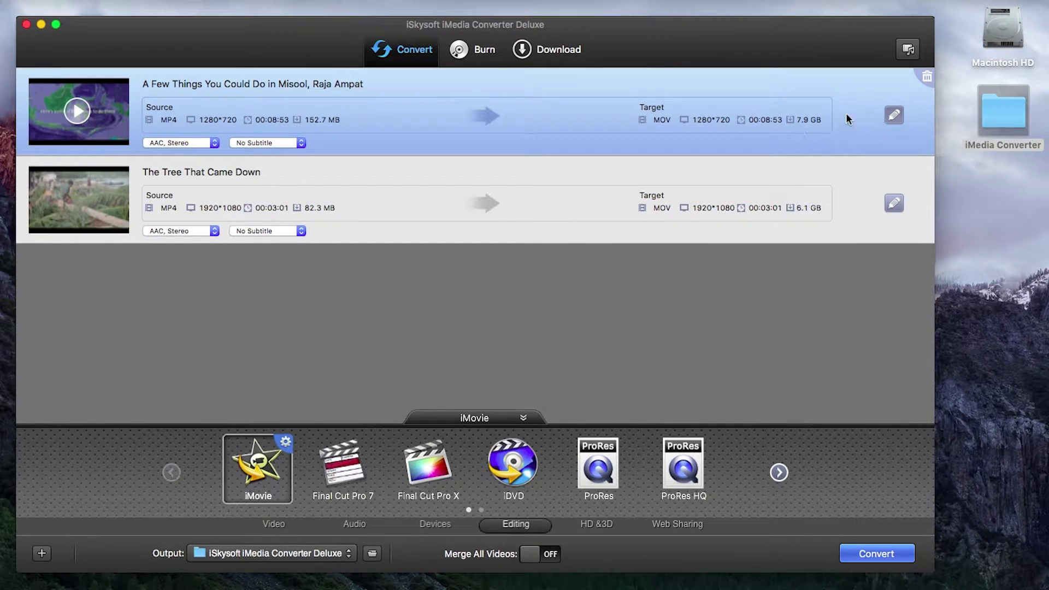
pyautogui.click(893, 115)
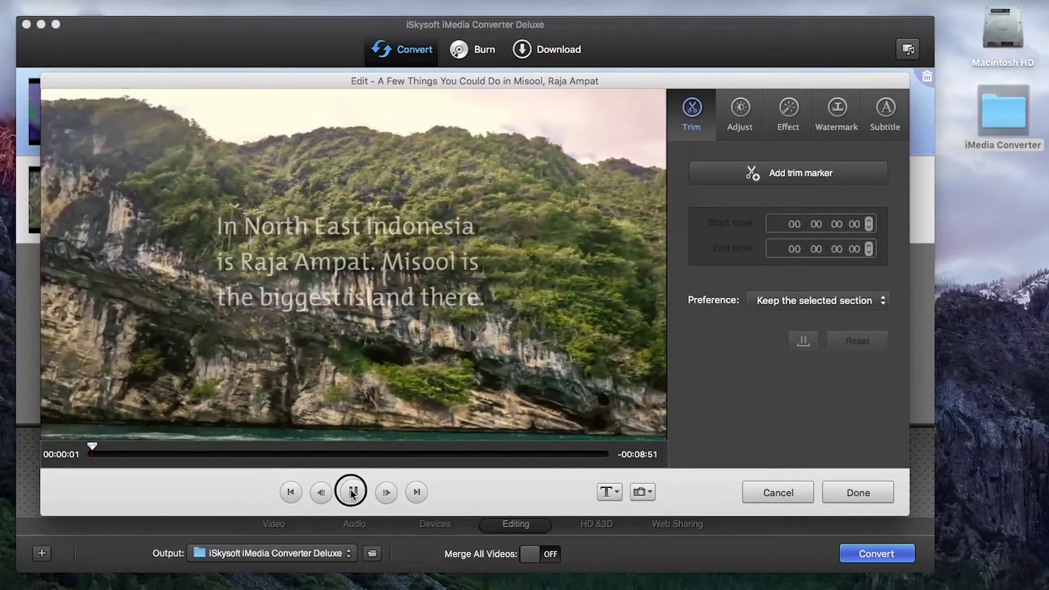
# Pause the preview and review the crop, effect, watermark and subtitle tabs.
pyautogui.click(353, 492)
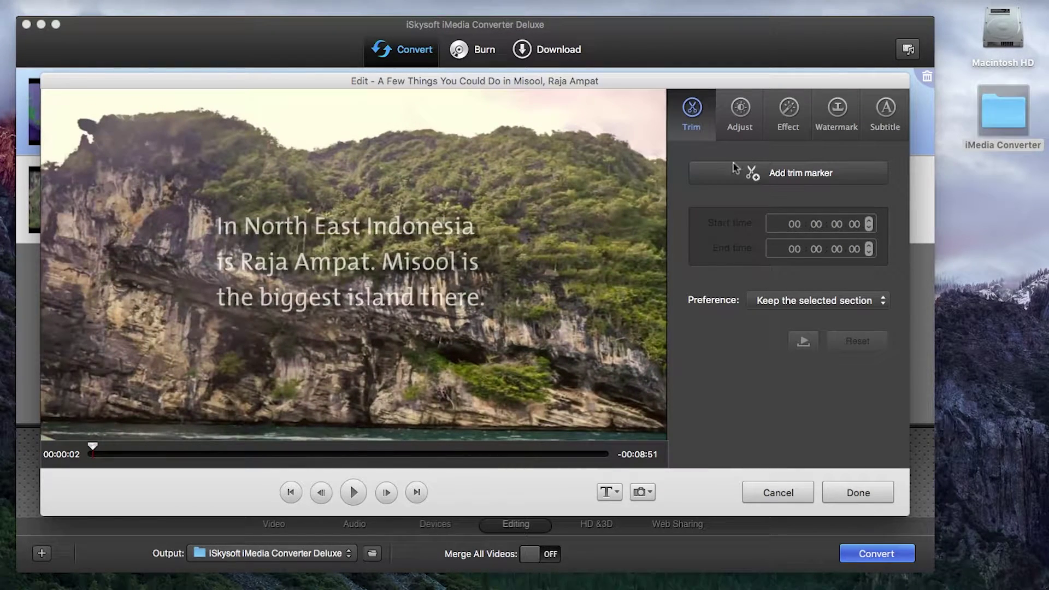
pyautogui.click(741, 117)
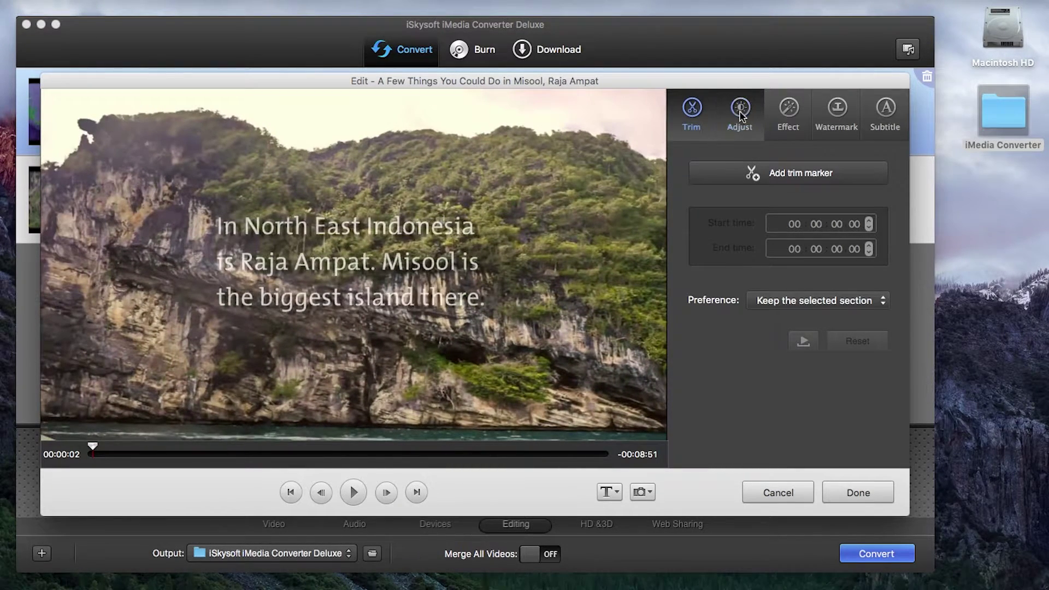
pyautogui.click(787, 119)
pyautogui.click(856, 123)
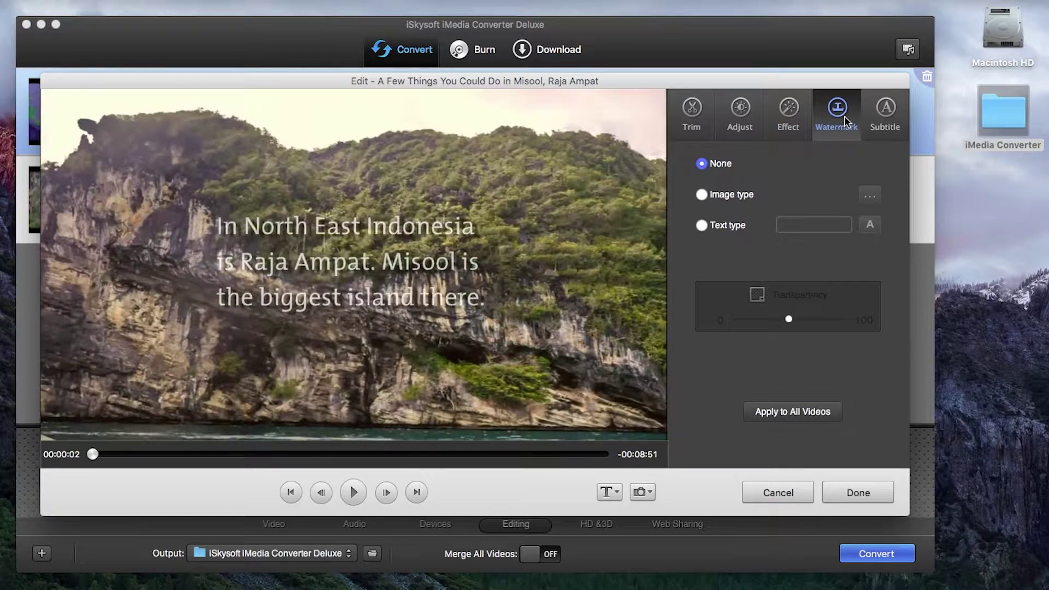
pyautogui.click(886, 119)
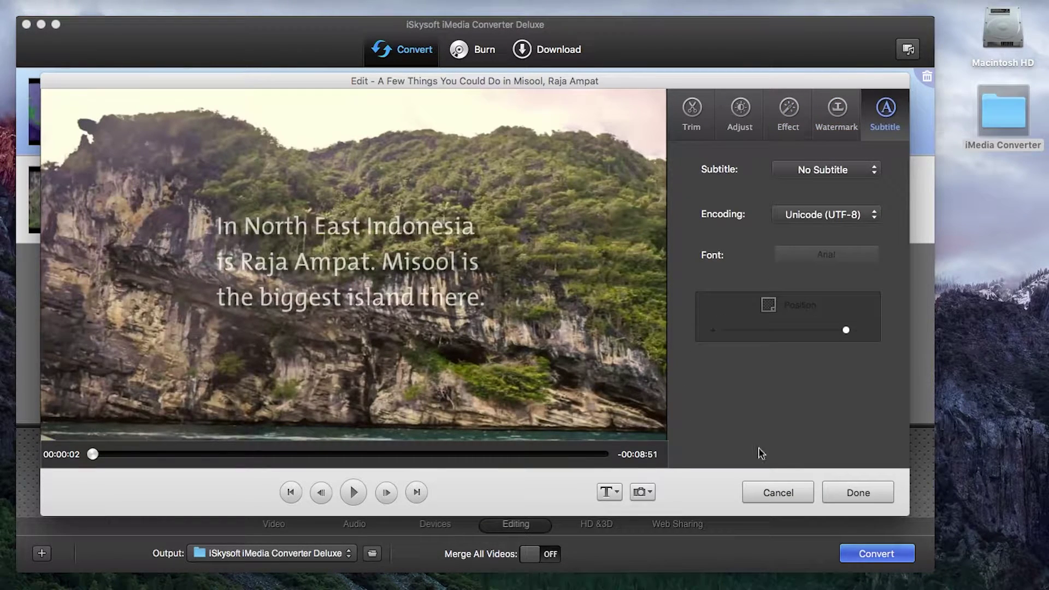
pyautogui.click(859, 493)
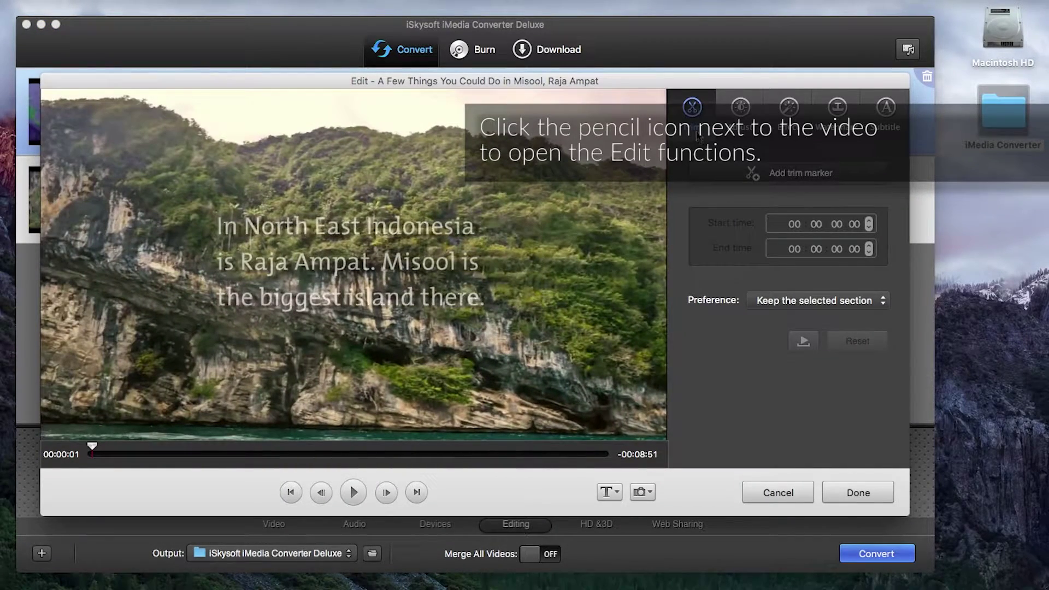
# Add a trim section from 00:00:45 to 00:06:46 and apply it.
pyautogui.click(728, 182)
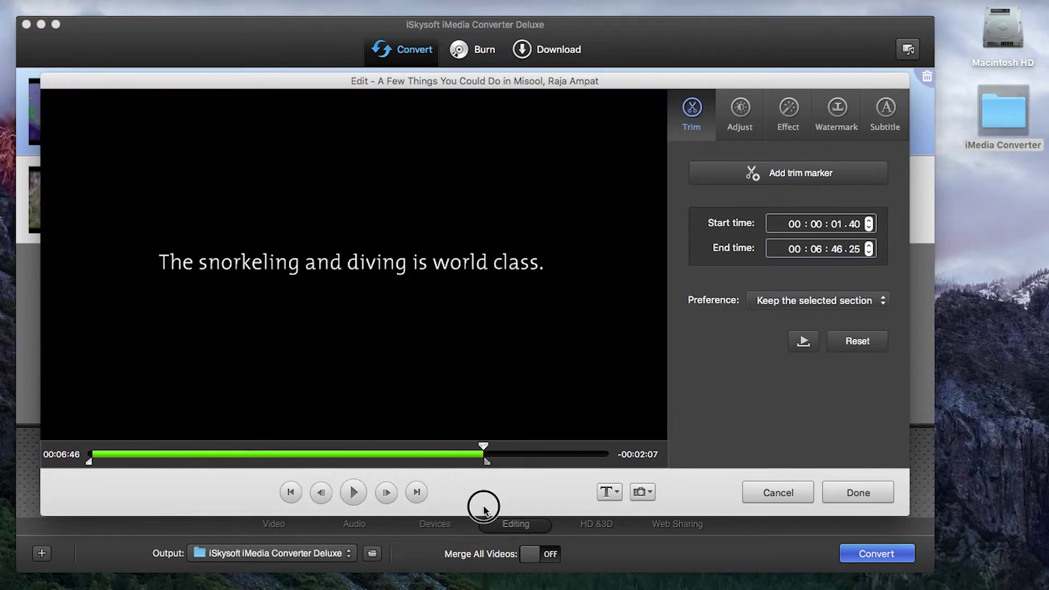
pyautogui.moveTo(180, 464); pyautogui.dragTo(484, 460)
pyautogui.moveTo(89, 461); pyautogui.dragTo(135, 465)
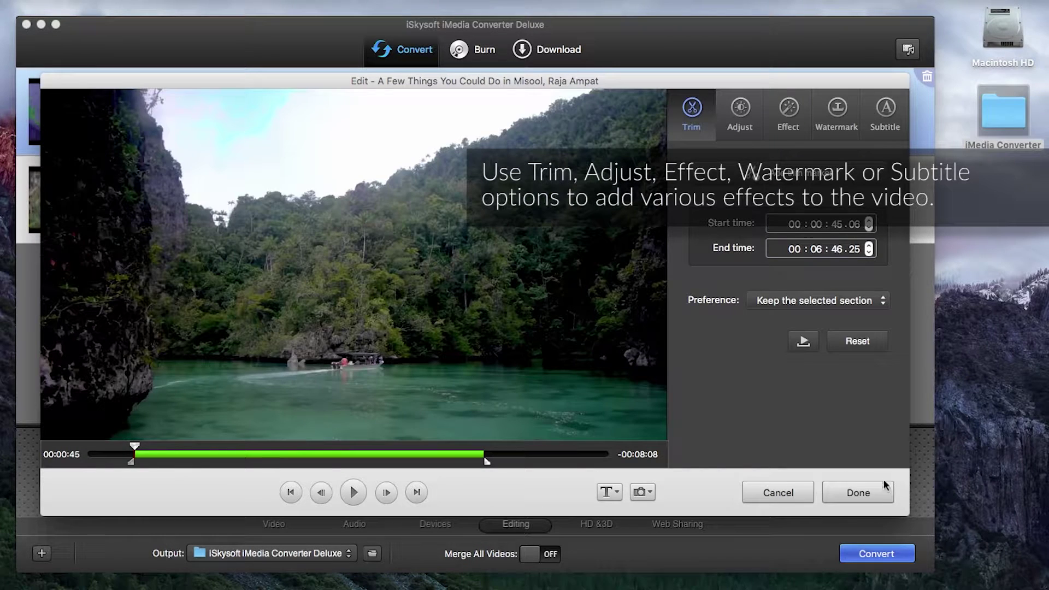
pyautogui.click(858, 491)
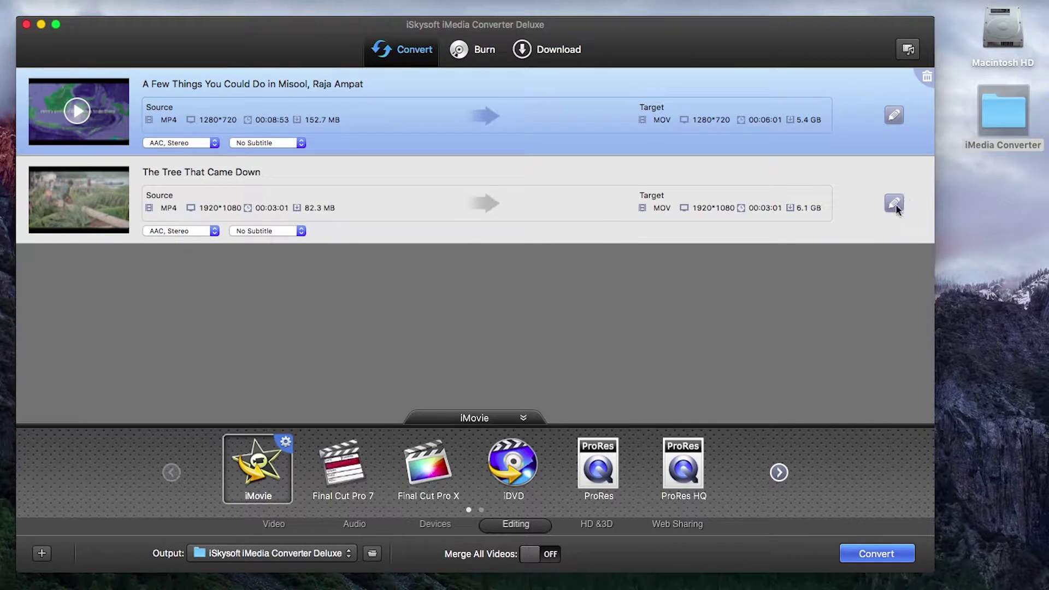
# Select The Tree That Came Down and show the Video category of output formats.
pyautogui.click(858, 187)
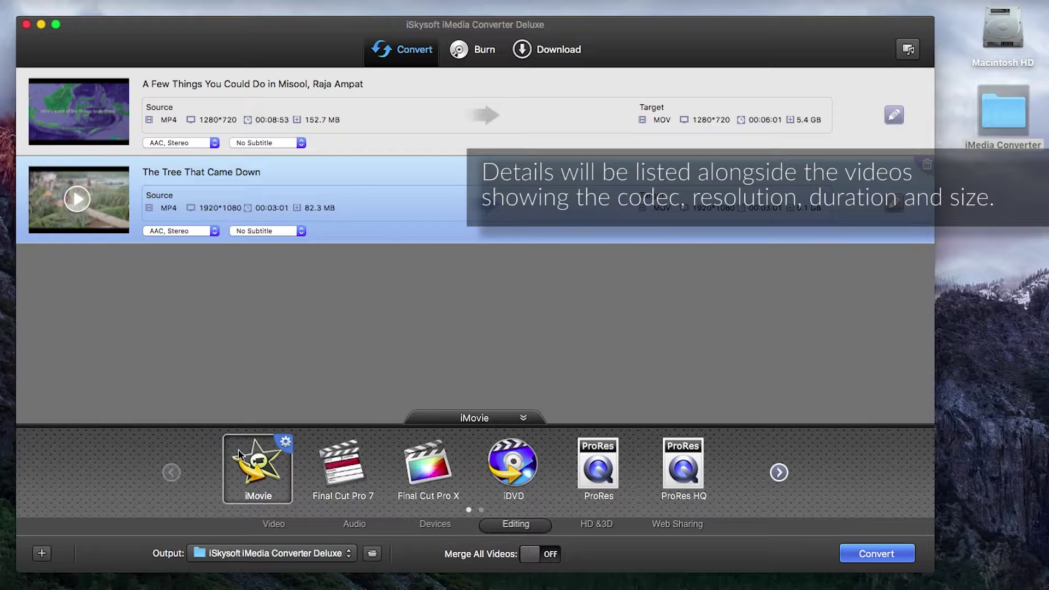
pyautogui.click(275, 525)
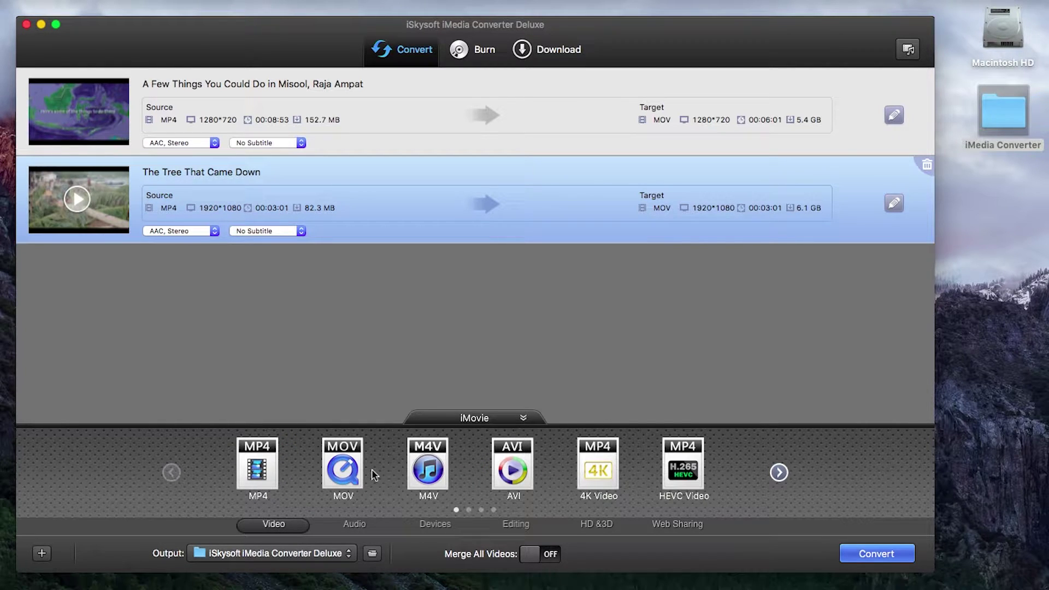
# Cycle through MP4, MOV, M4V, AVI and 4K output, ending on HEVC Video for both clips.
pyautogui.click(260, 473)
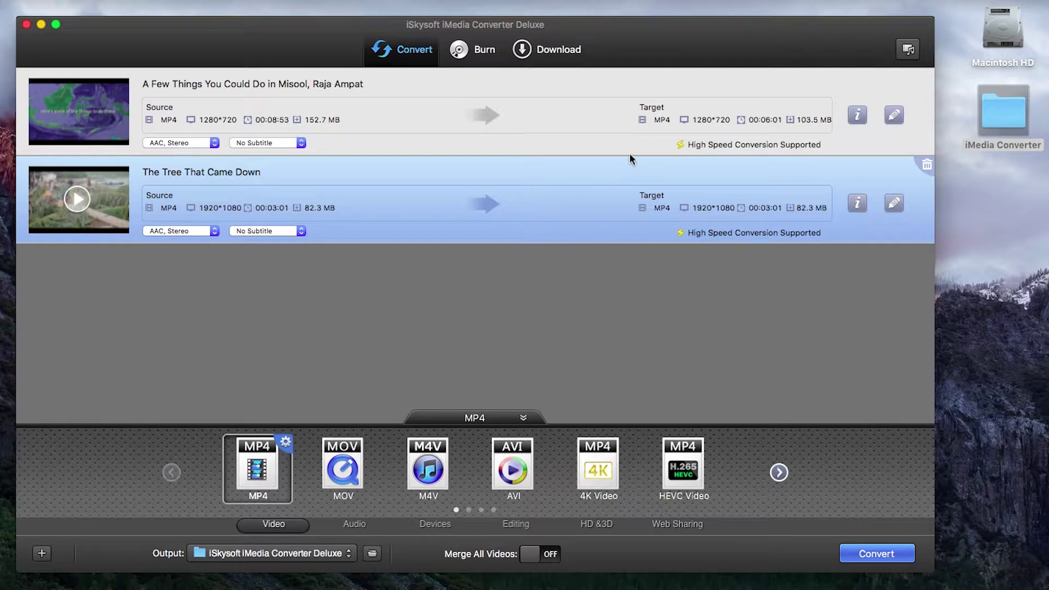
pyautogui.click(536, 123)
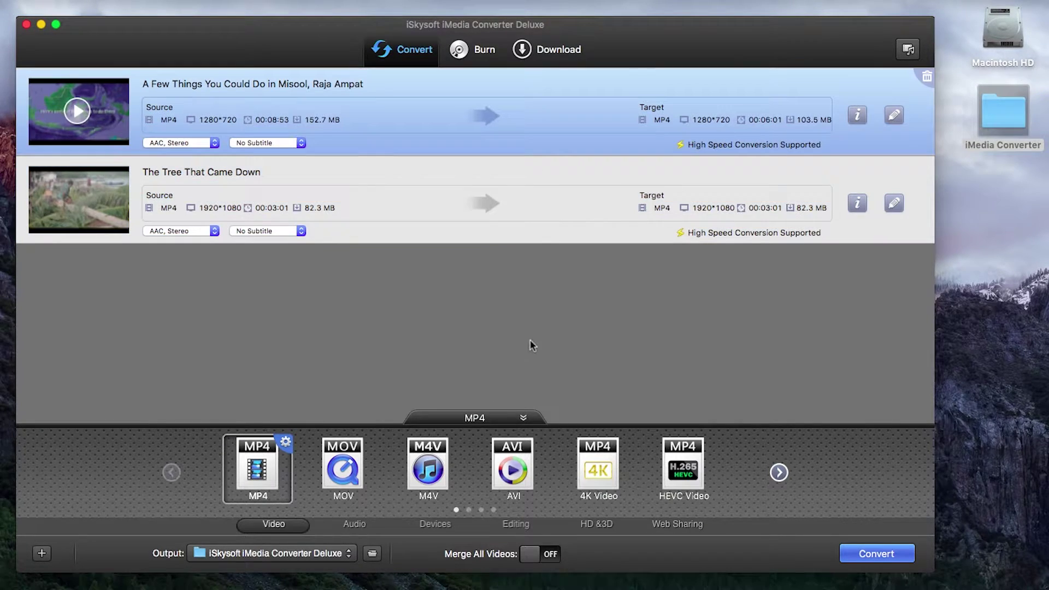
pyautogui.click(359, 462)
pyautogui.click(431, 473)
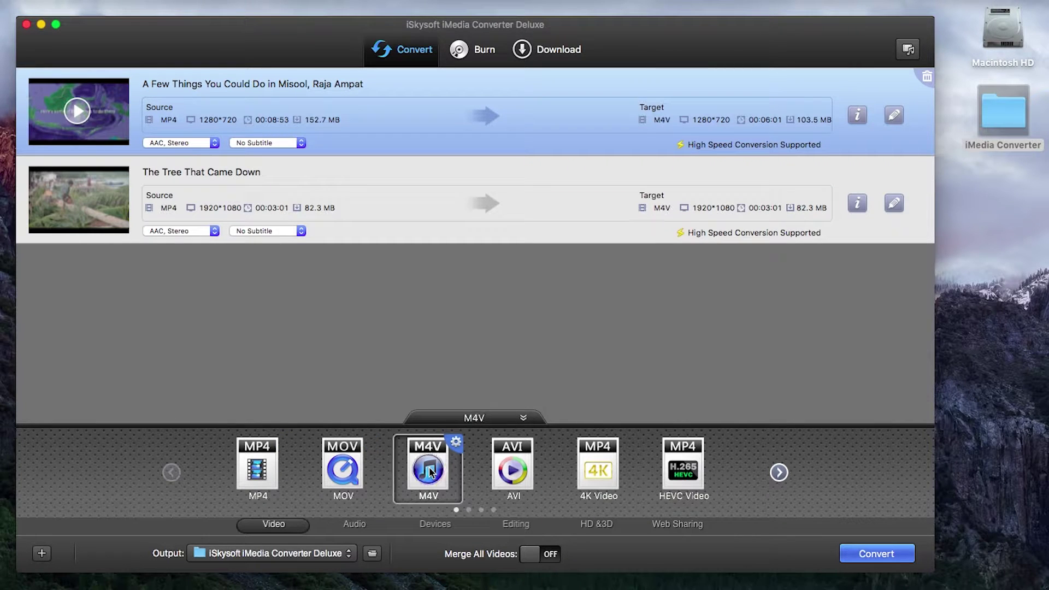
pyautogui.click(514, 475)
pyautogui.click(602, 476)
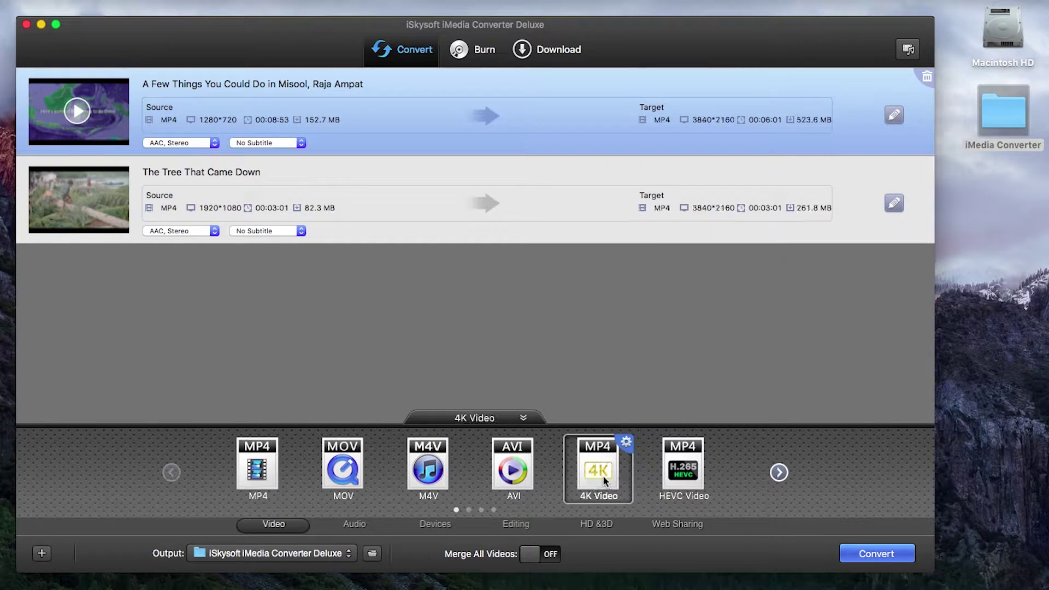
pyautogui.click(687, 492)
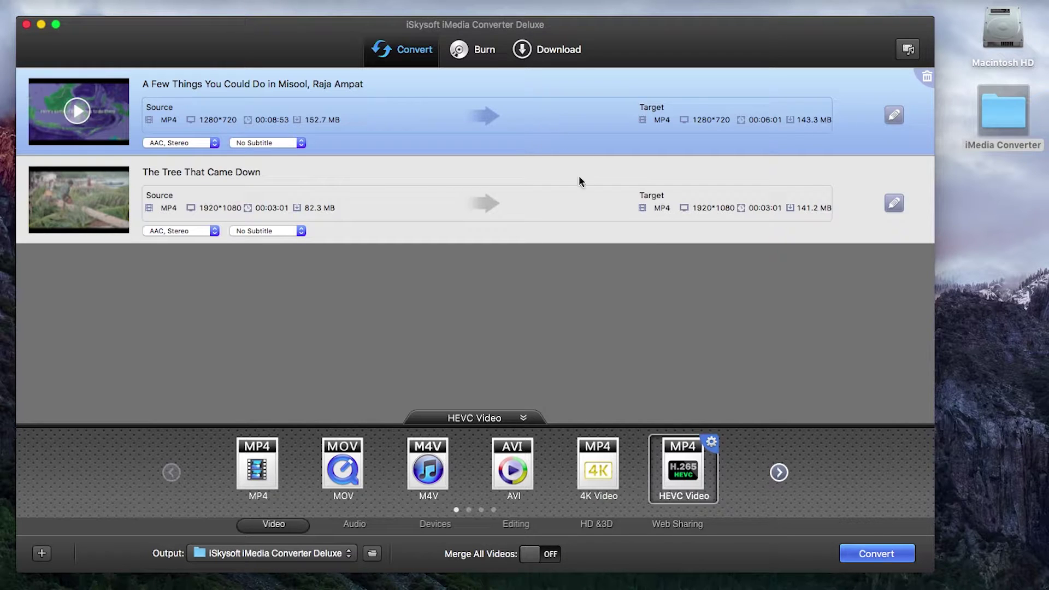
pyautogui.click(535, 207)
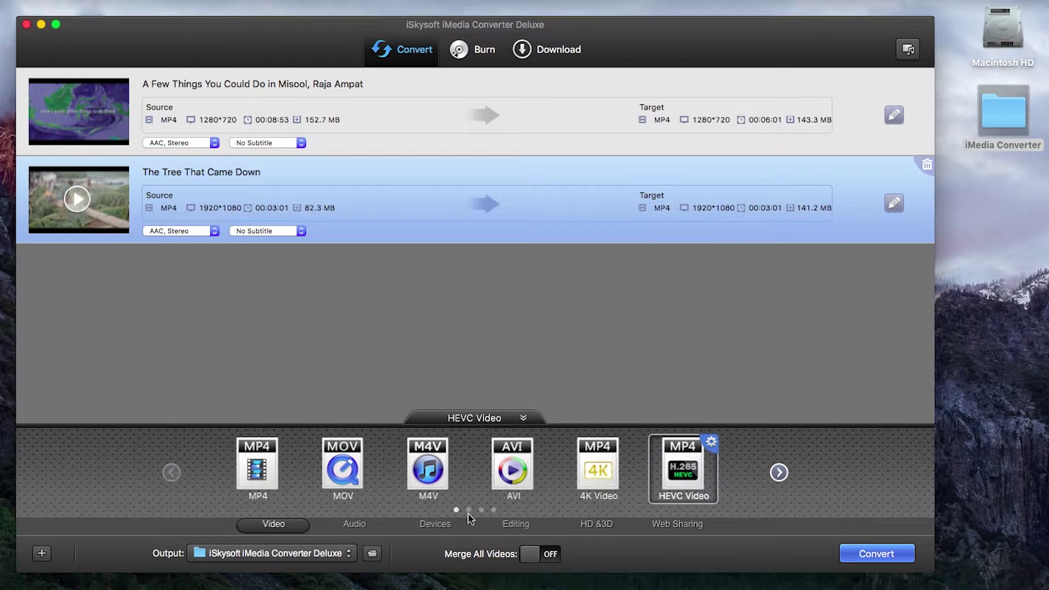
pyautogui.click(779, 473)
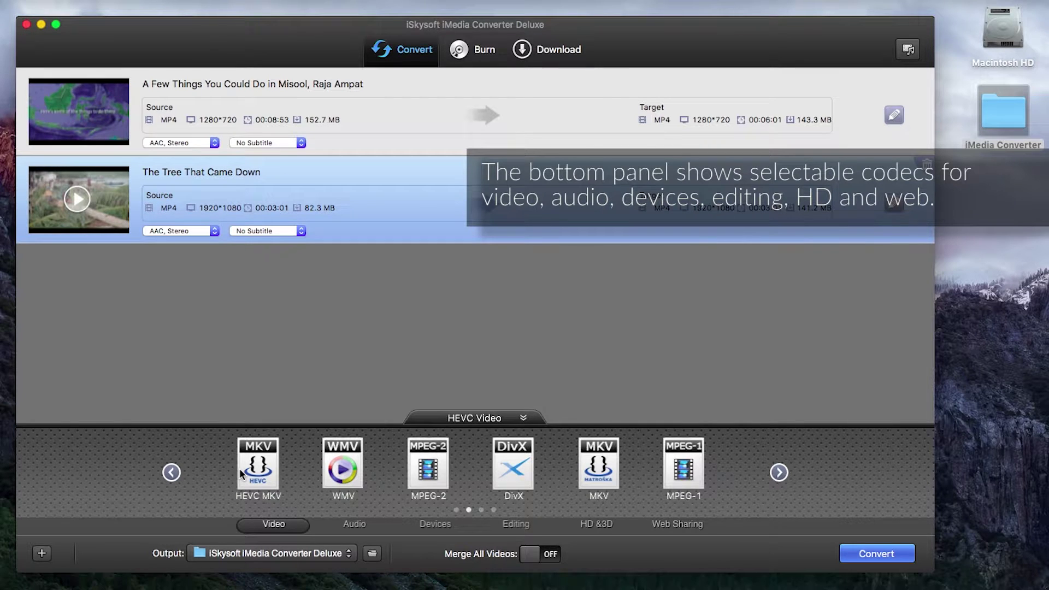
pyautogui.click(779, 473)
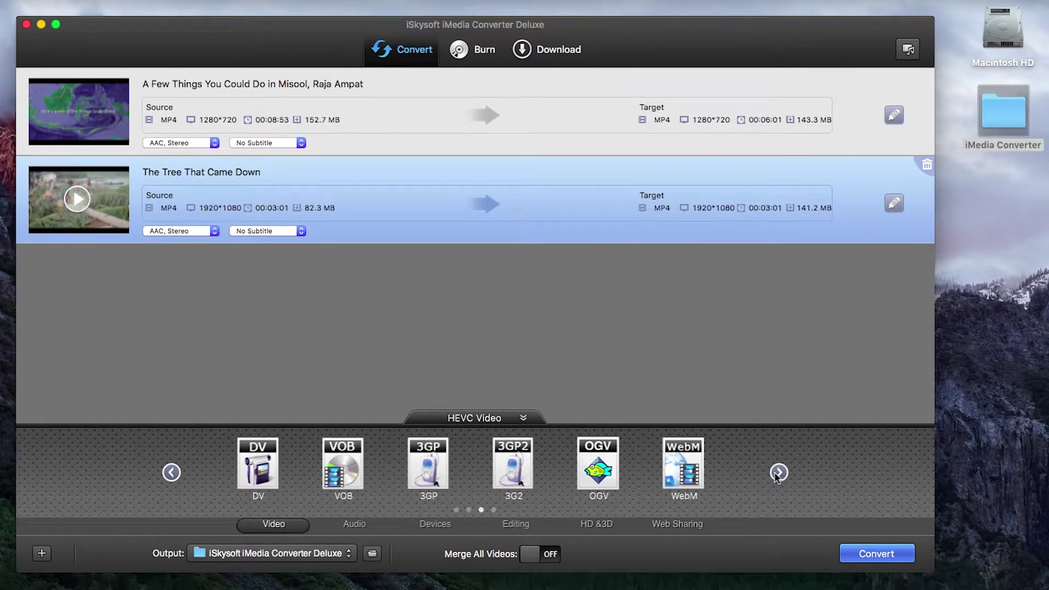
pyautogui.click(779, 474)
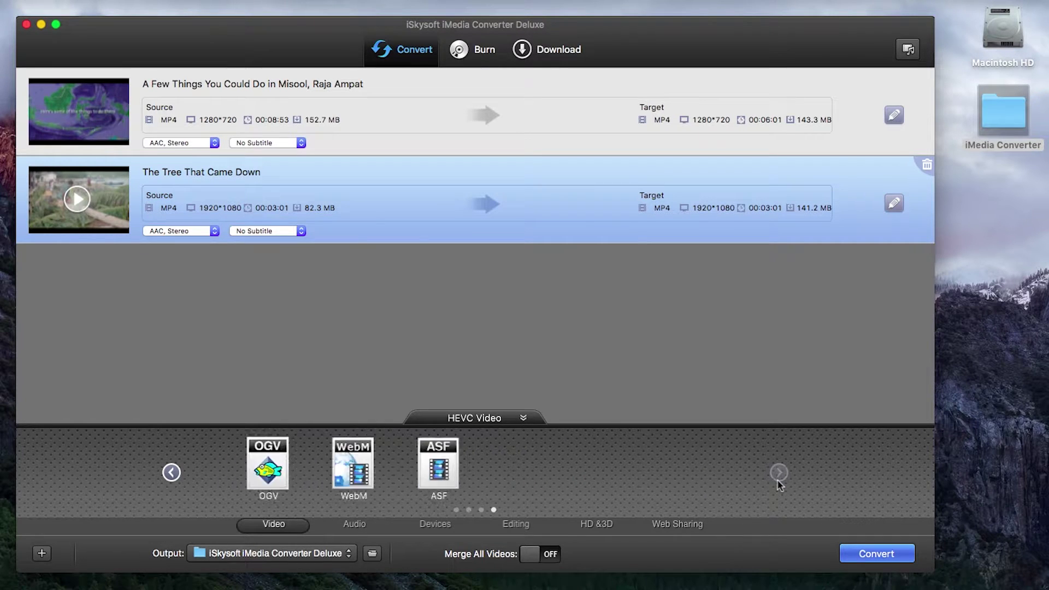
pyautogui.click(366, 530)
pyautogui.click(432, 529)
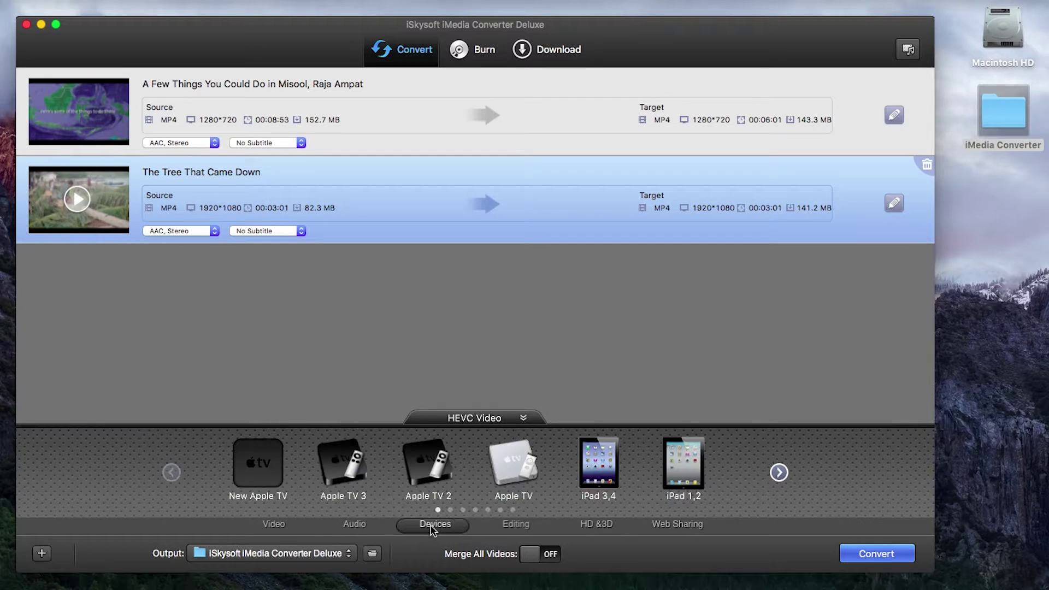
pyautogui.click(517, 529)
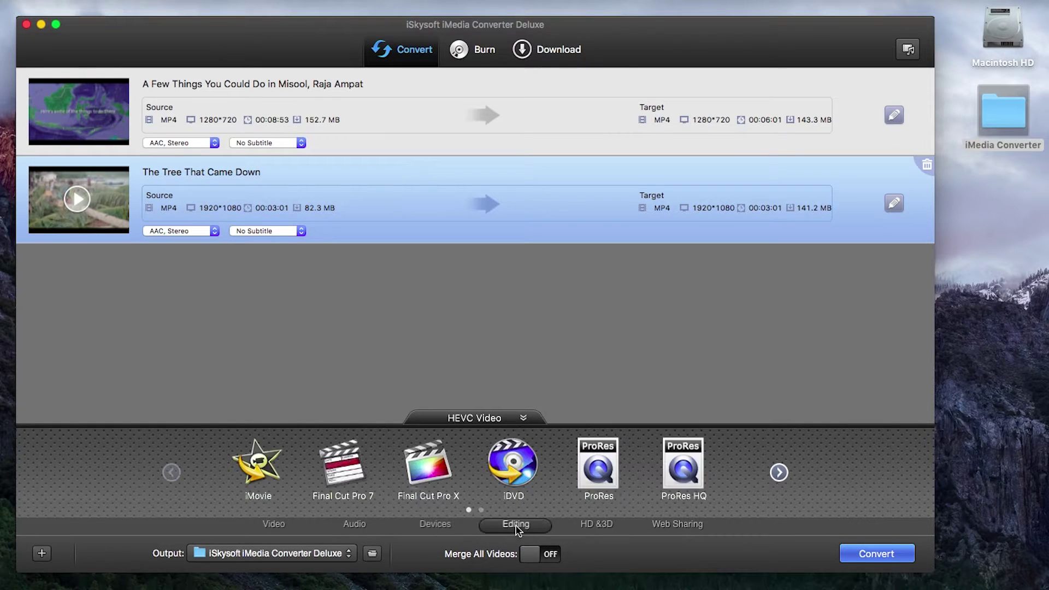
pyautogui.click(598, 526)
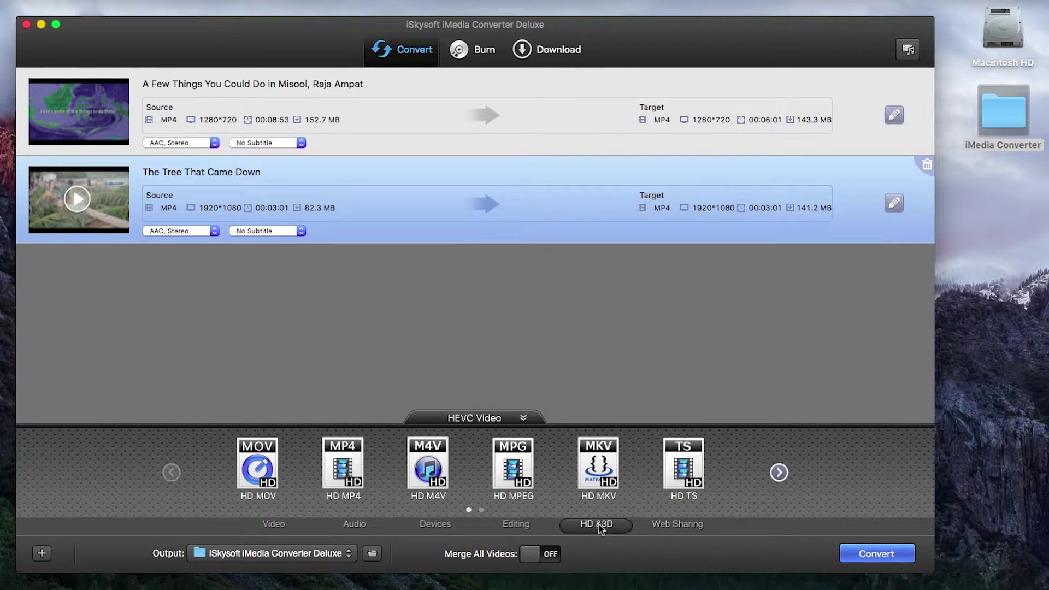
pyautogui.click(677, 526)
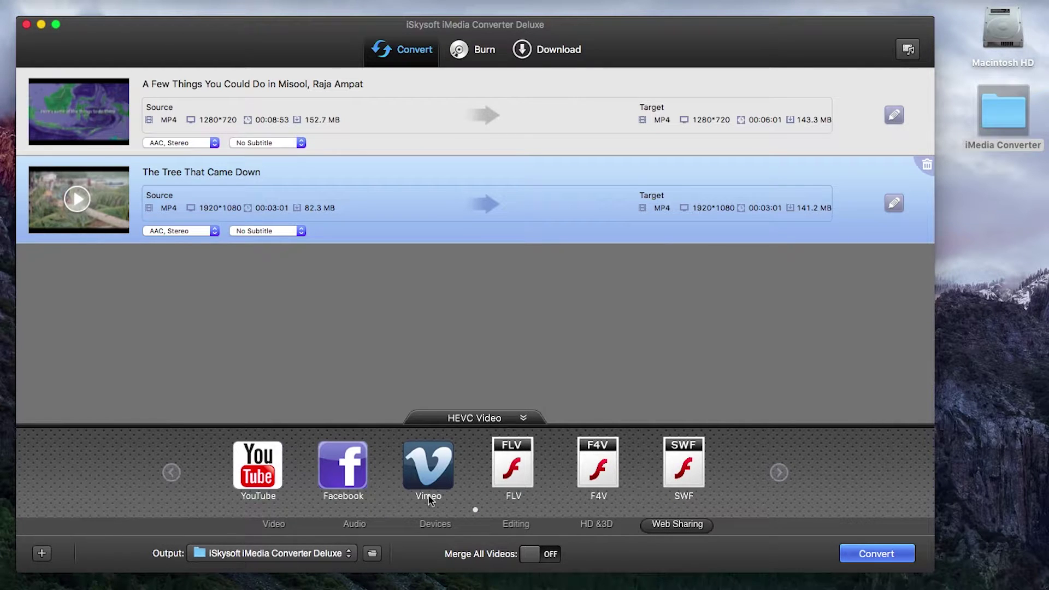
pyautogui.click(274, 527)
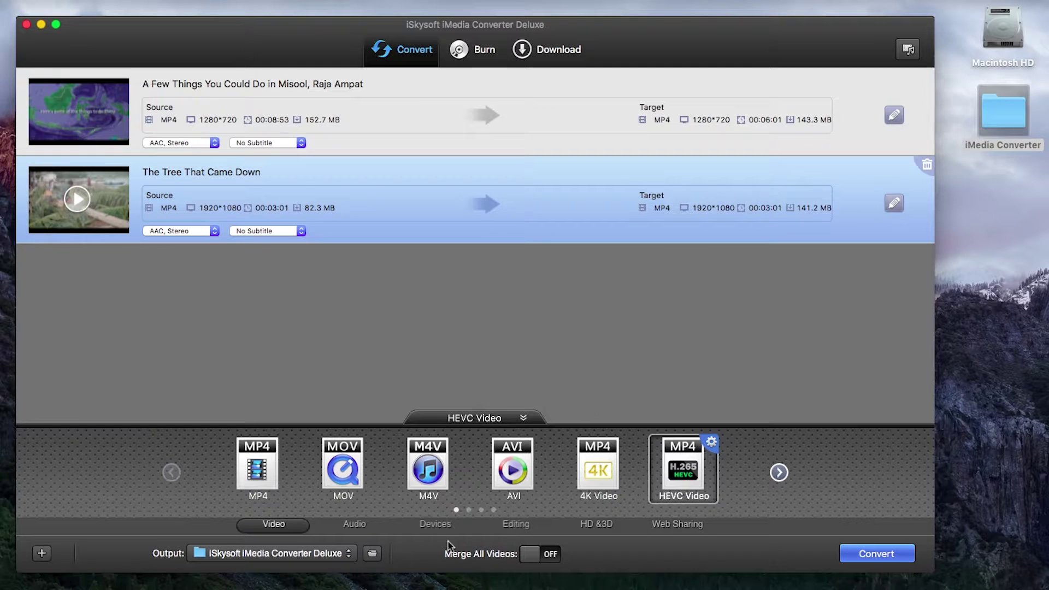
# Switch both clips' output format to MKV and dismiss the Smart Fit note in its settings.
pyautogui.click(780, 472)
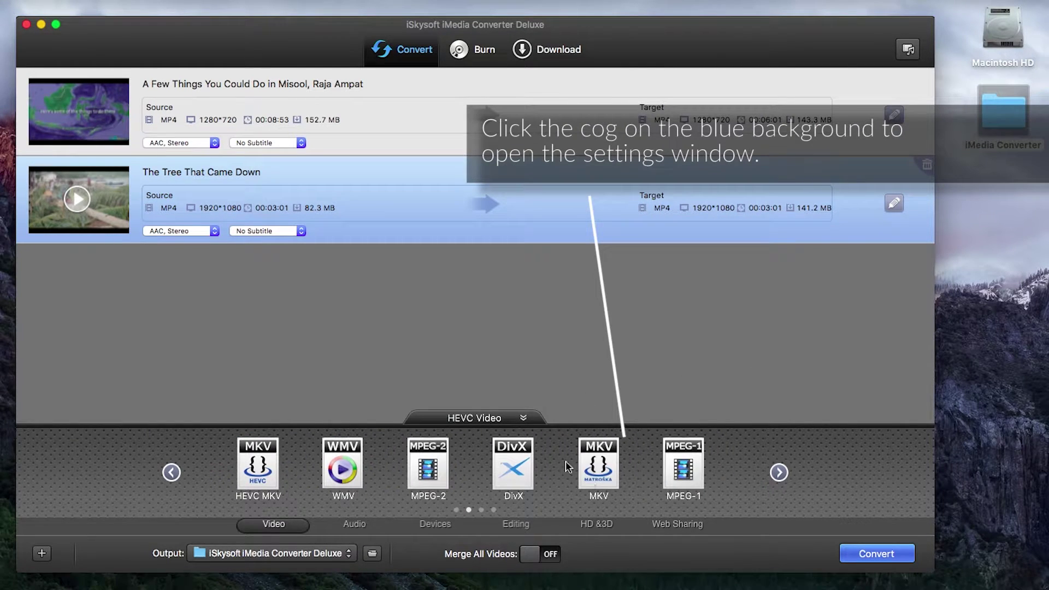
pyautogui.click(597, 466)
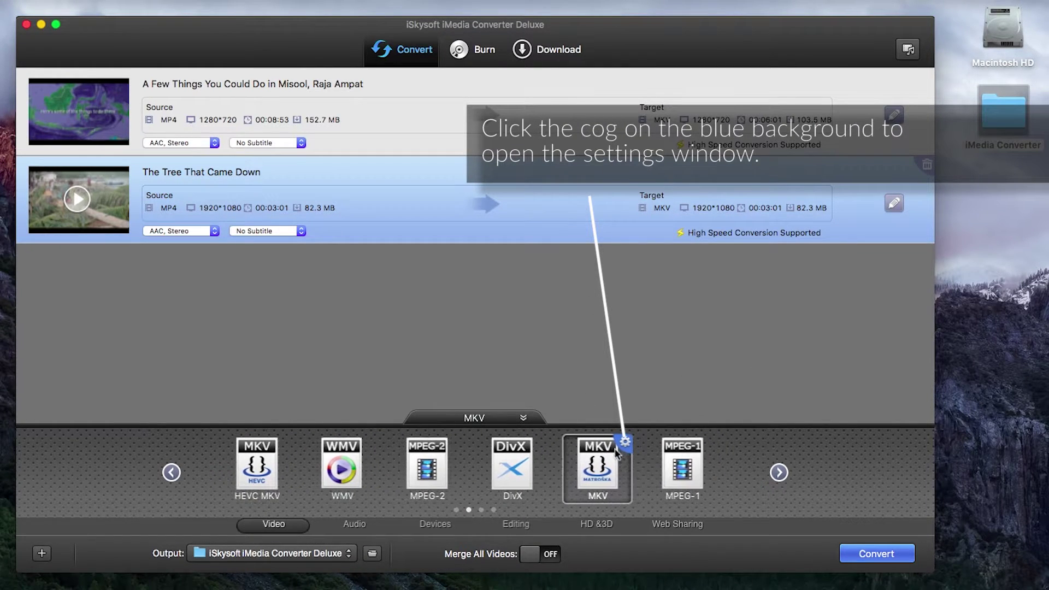
pyautogui.click(626, 443)
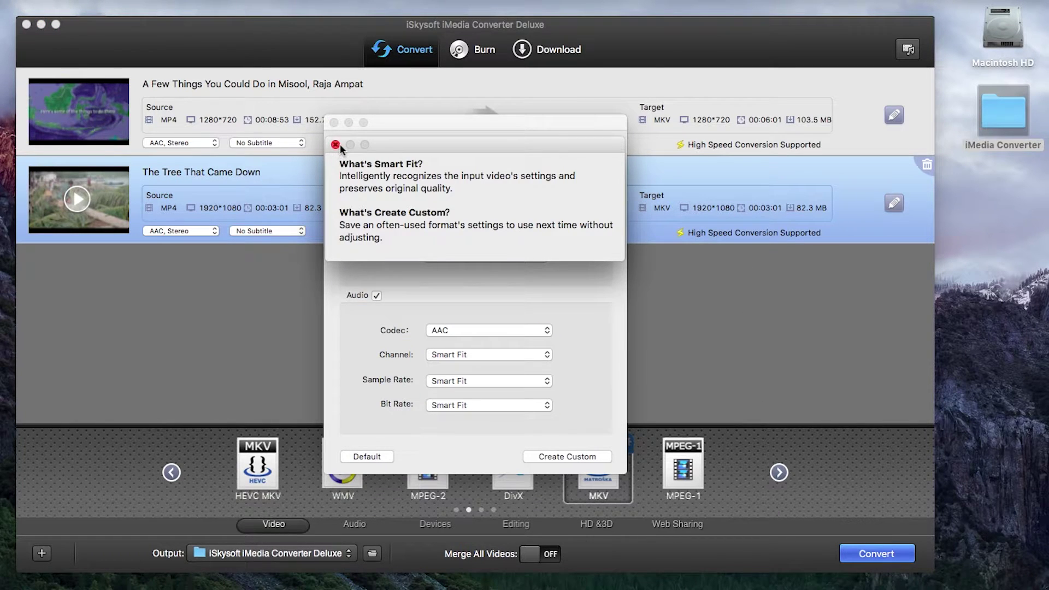
pyautogui.click(336, 145)
# Review video codec and advanced profile options, keeping H.264 and the Auto profile.
pyautogui.click(523, 182)
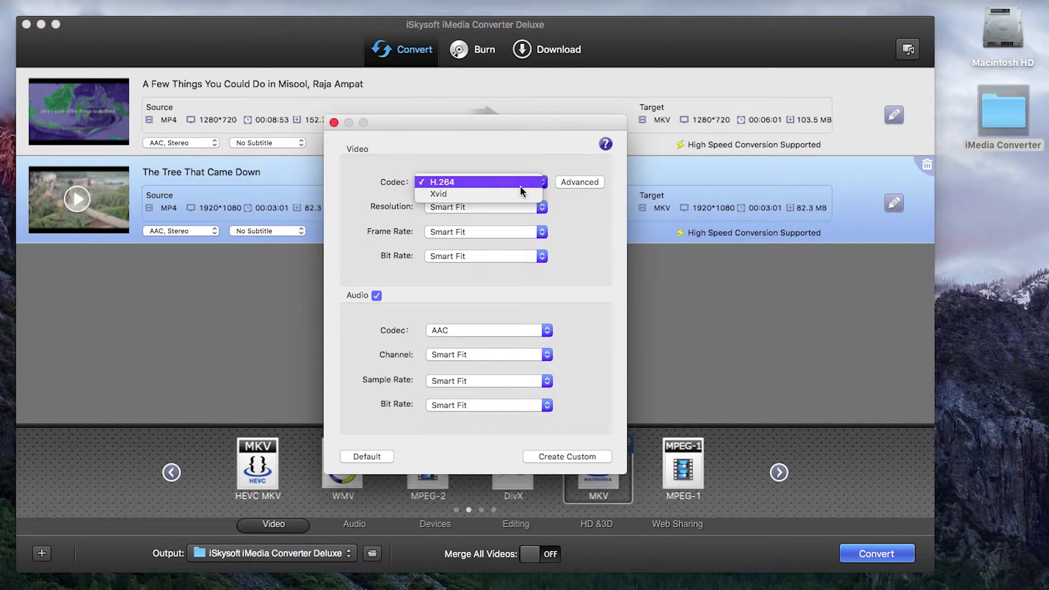
pyautogui.click(520, 186)
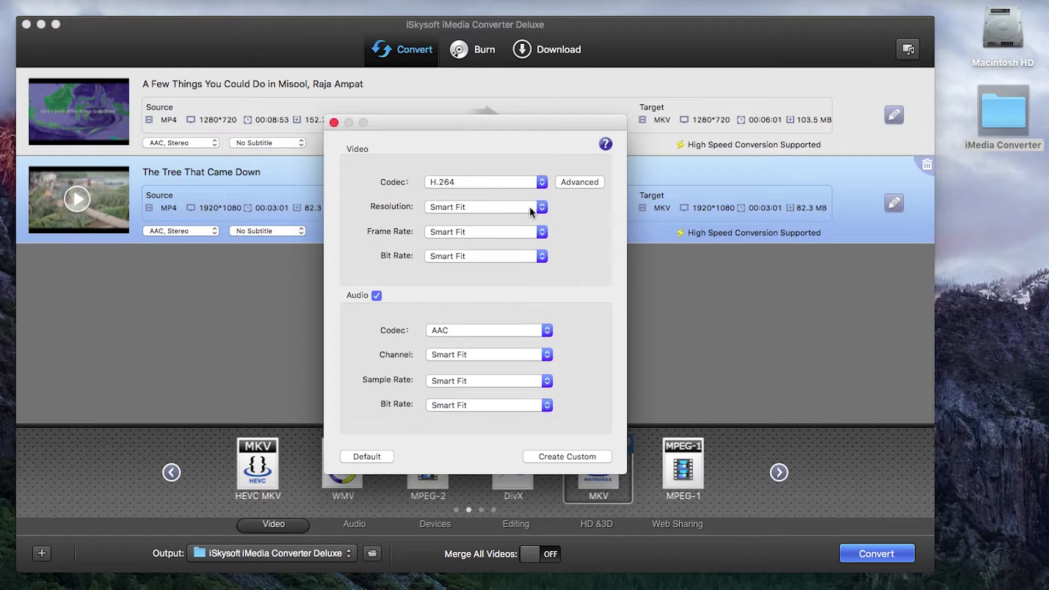
pyautogui.click(572, 183)
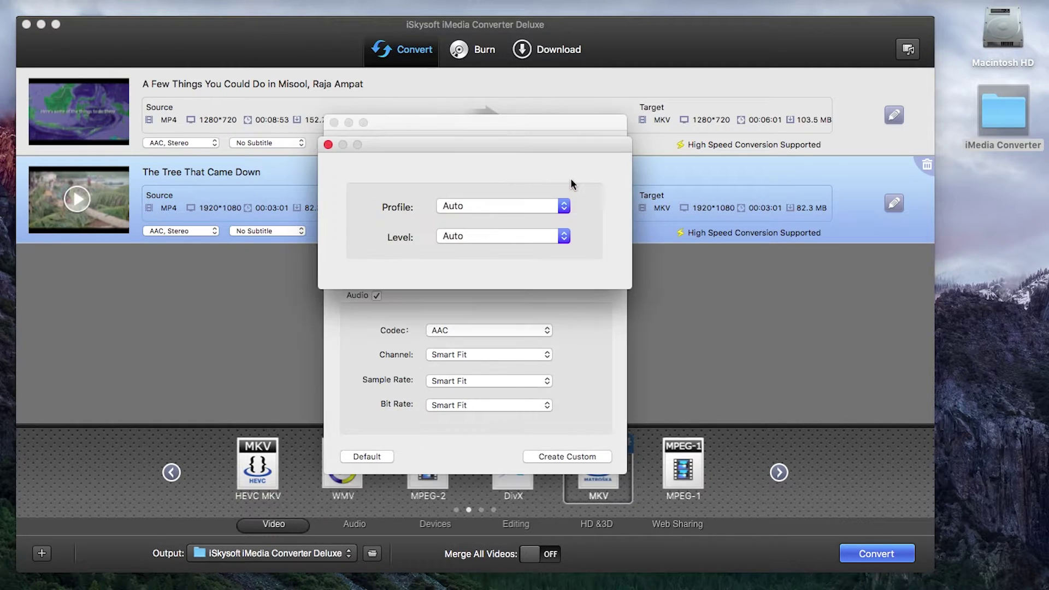
pyautogui.click(499, 214)
pyautogui.click(489, 210)
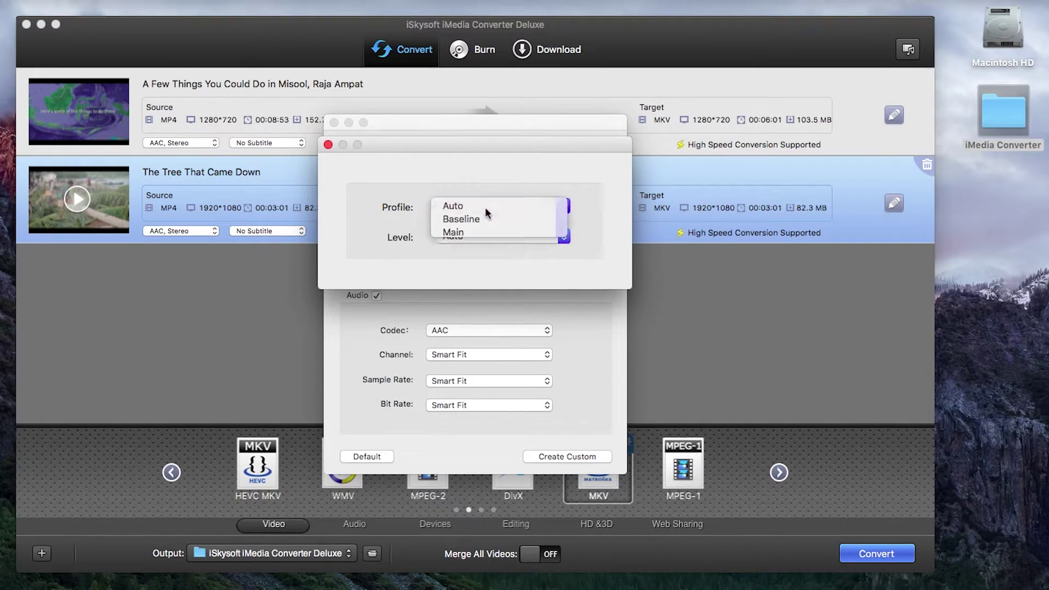
pyautogui.click(328, 144)
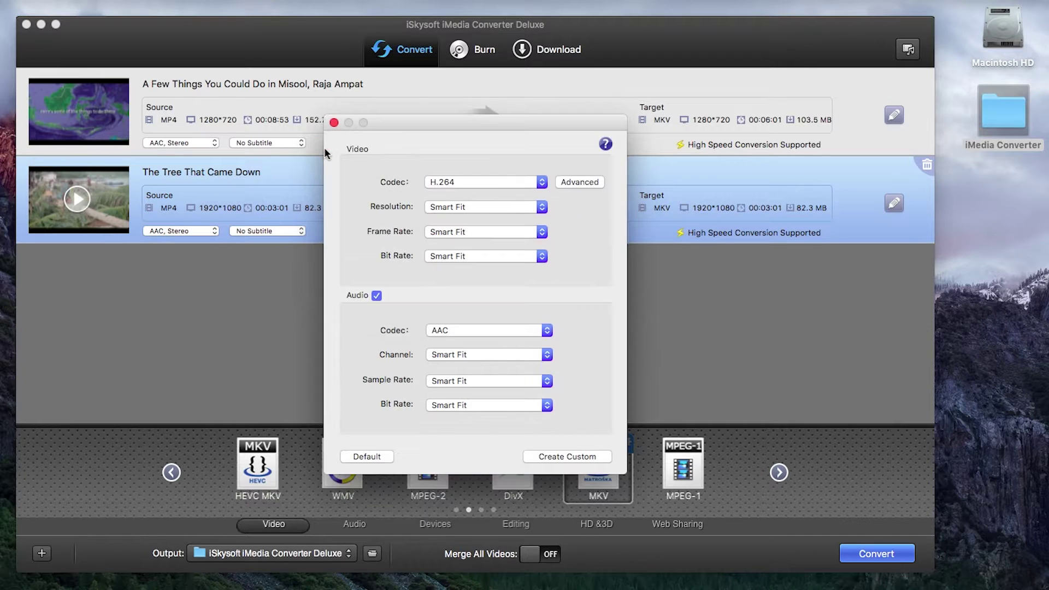
# Check frame rate, Smart Fit bit rate and AAC audio, then close MKV settings unchanged.
pyautogui.click(449, 240)
pyautogui.click(442, 257)
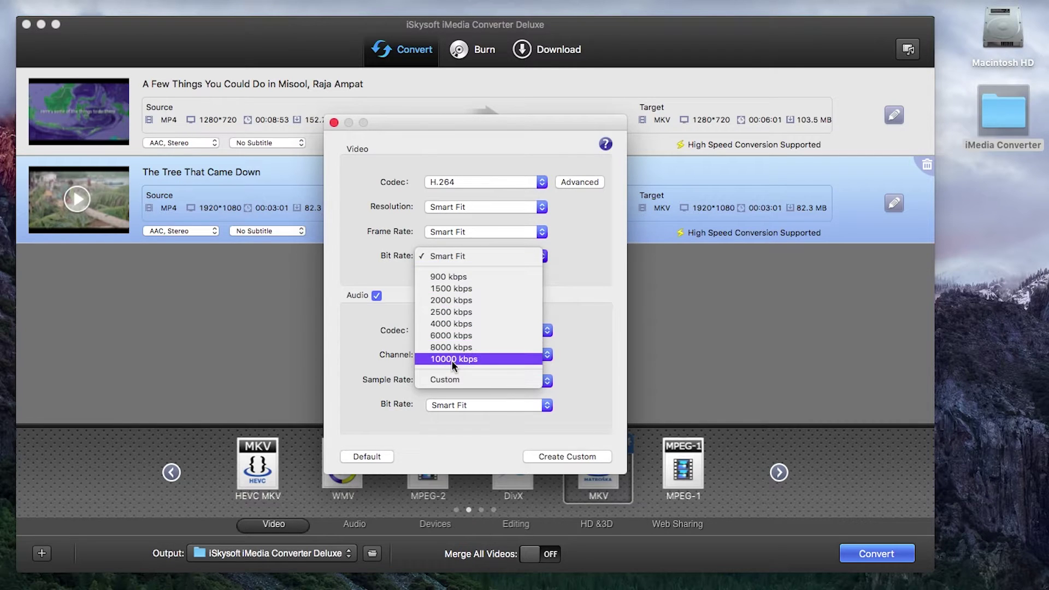
pyautogui.click(456, 257)
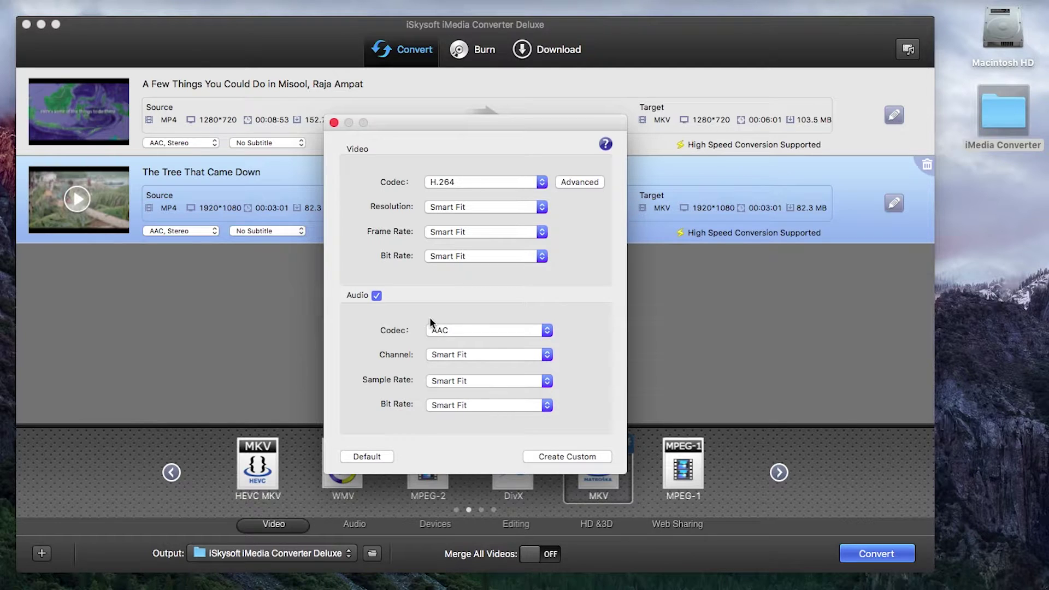
pyautogui.click(439, 330)
pyautogui.click(334, 122)
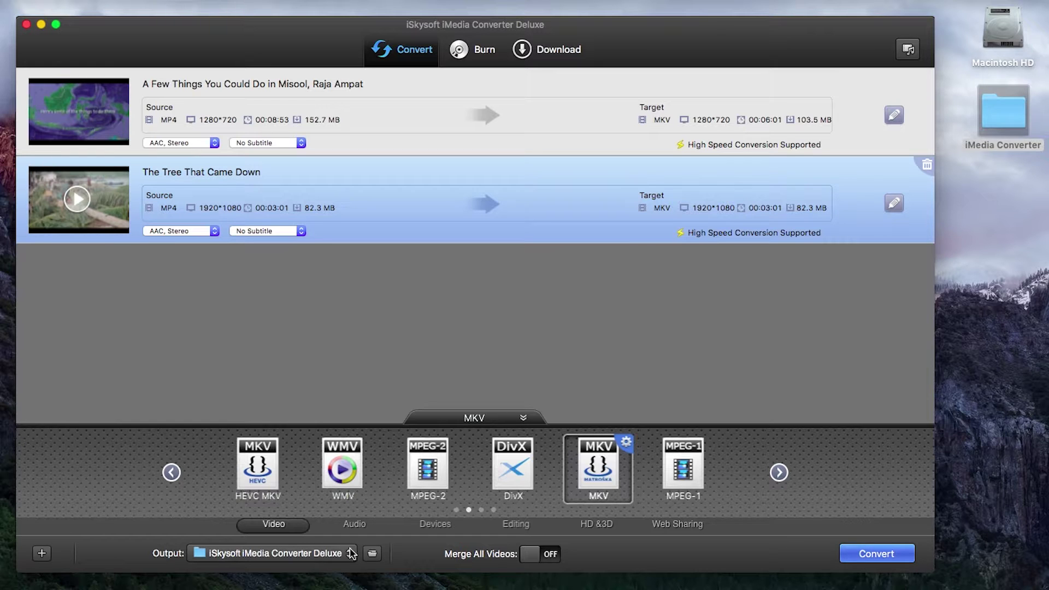
# Create an 'iMedia Converted' folder on the Desktop, then close the Finder windows.
pyautogui.click(375, 554)
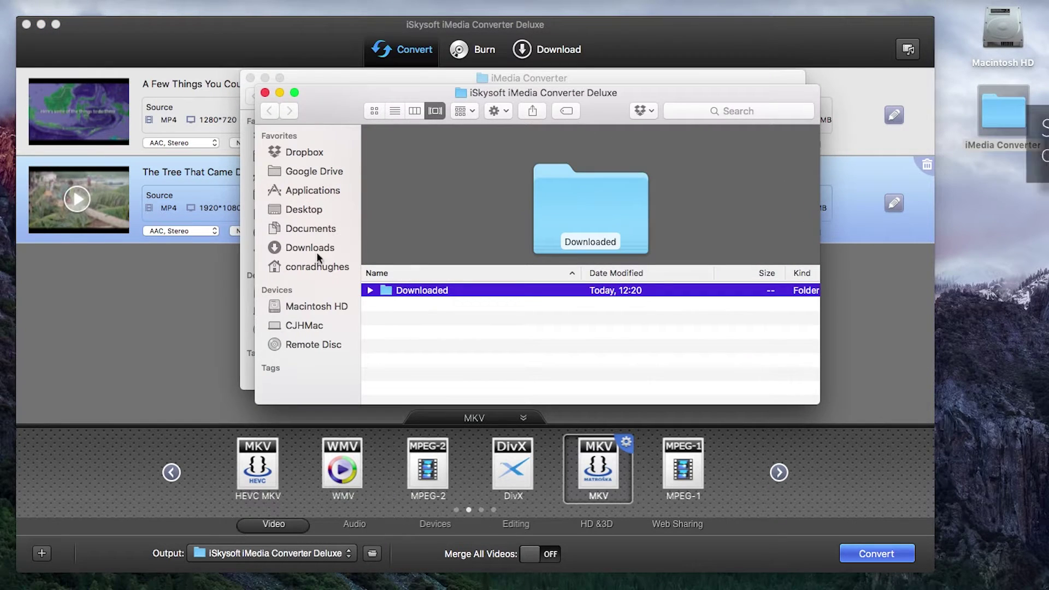
pyautogui.click(298, 210)
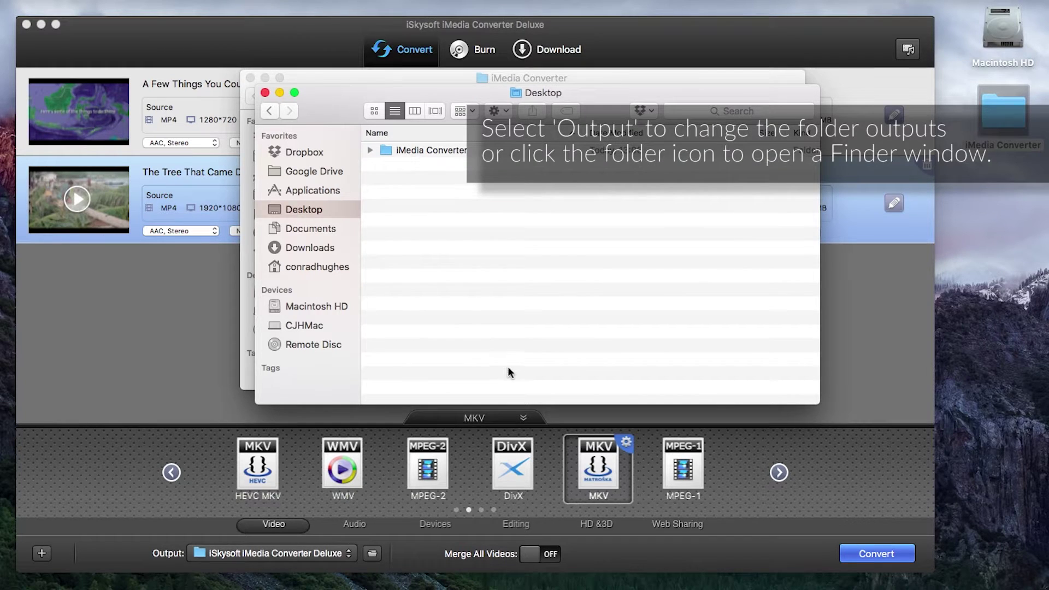
pyautogui.press('shift+super+n')
pyautogui.write('i')
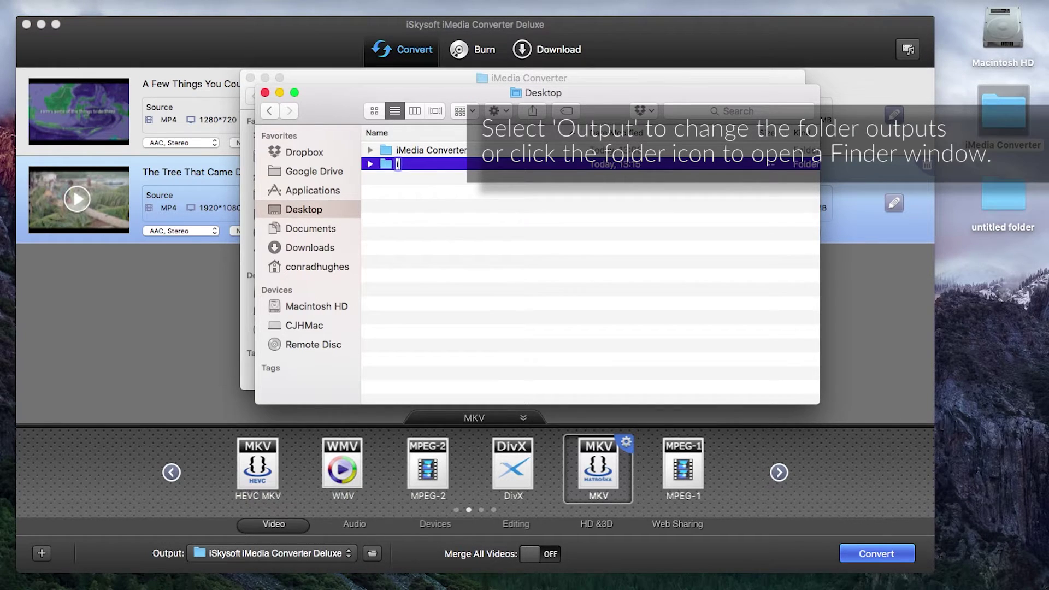
pyautogui.write('Media Converted')
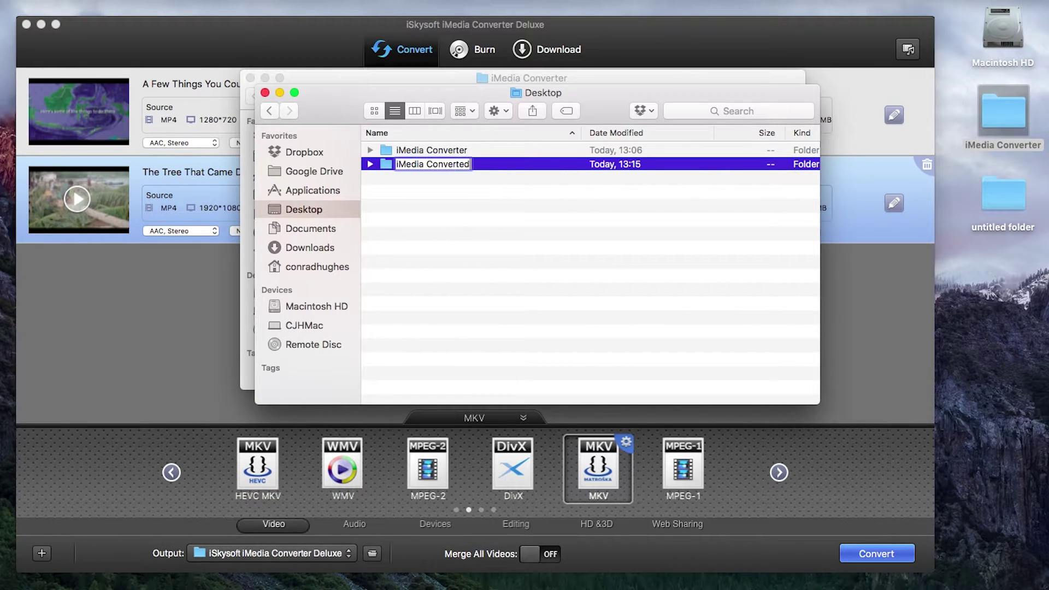
pyautogui.press('Return')
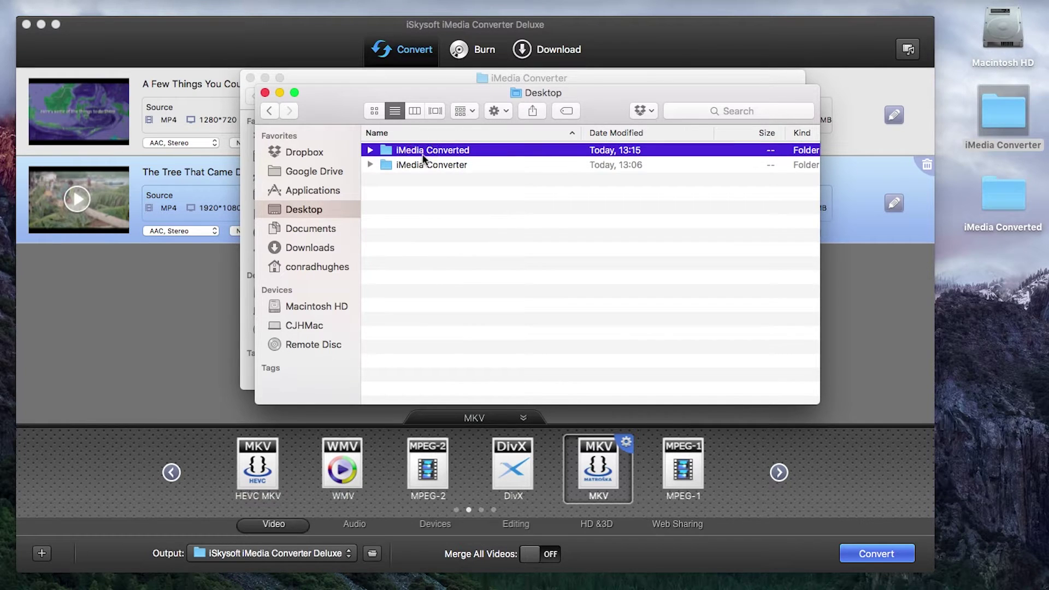
pyautogui.doubleClick(423, 151)
pyautogui.click(266, 92)
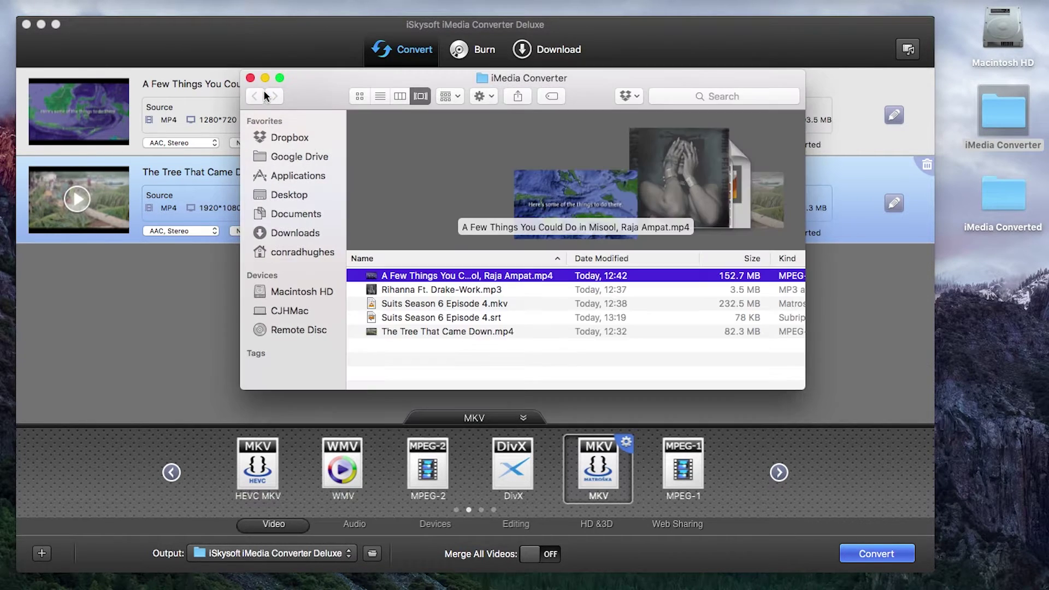
pyautogui.click(250, 79)
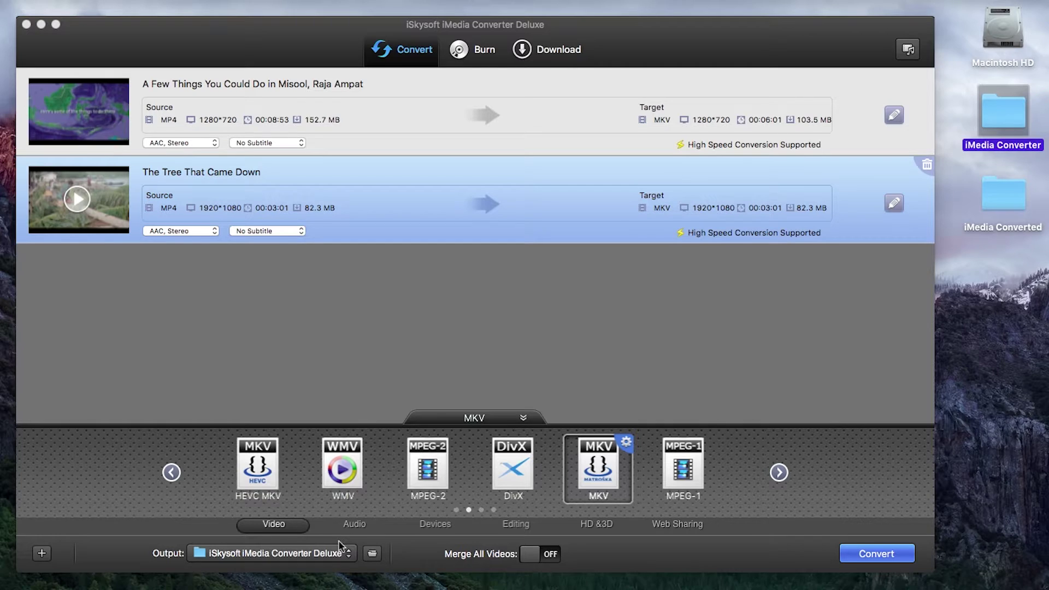
# Set the output folder to Desktop > iMedia Converted and start converting both videos to MKV.
pyautogui.click(349, 553)
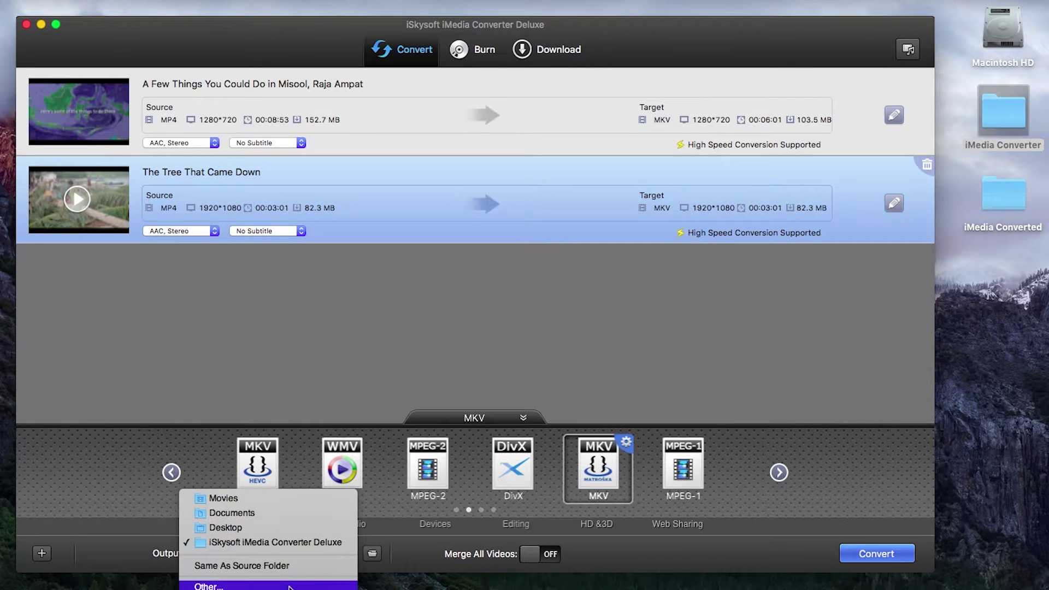
pyautogui.click(290, 586)
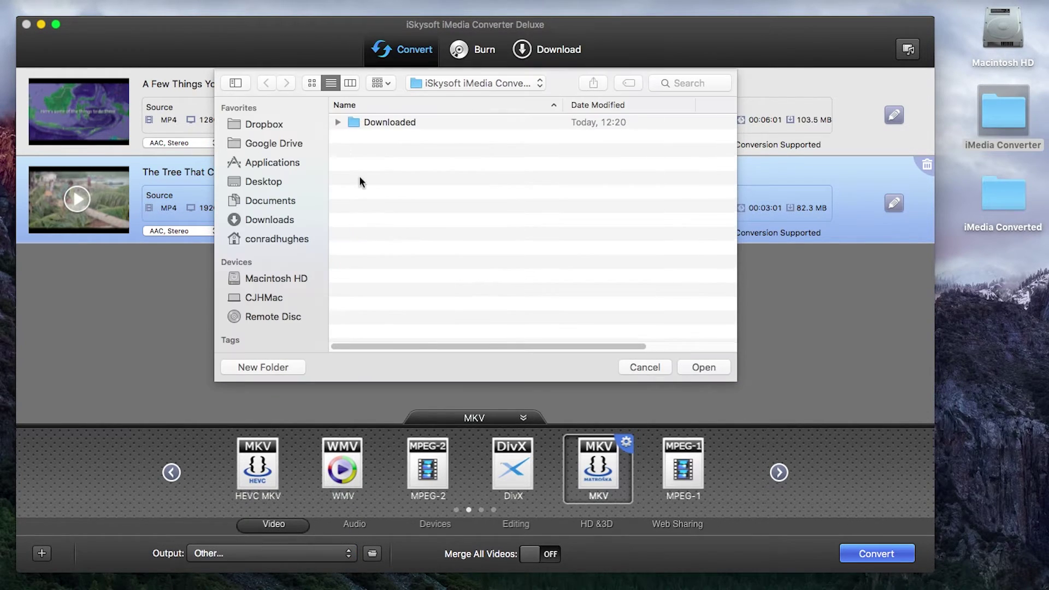
pyautogui.click(258, 179)
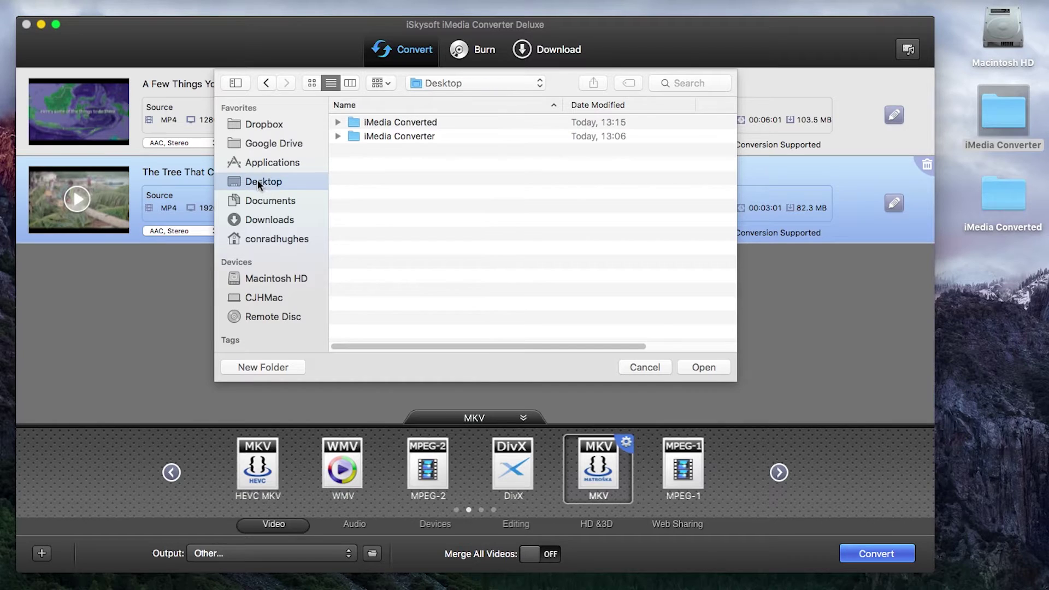
pyautogui.click(376, 124)
pyautogui.click(702, 368)
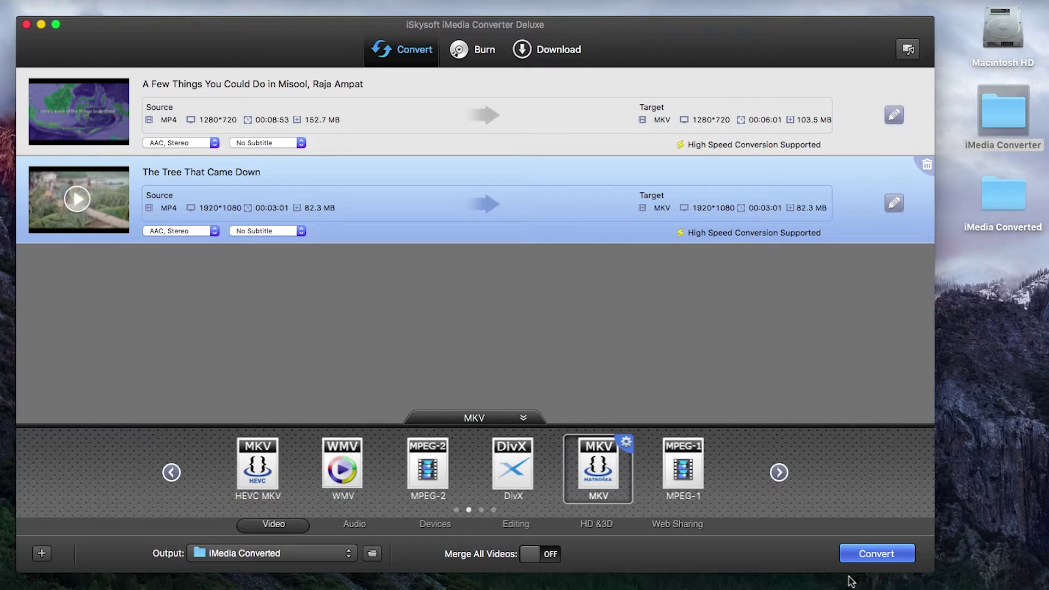
pyautogui.click(578, 136)
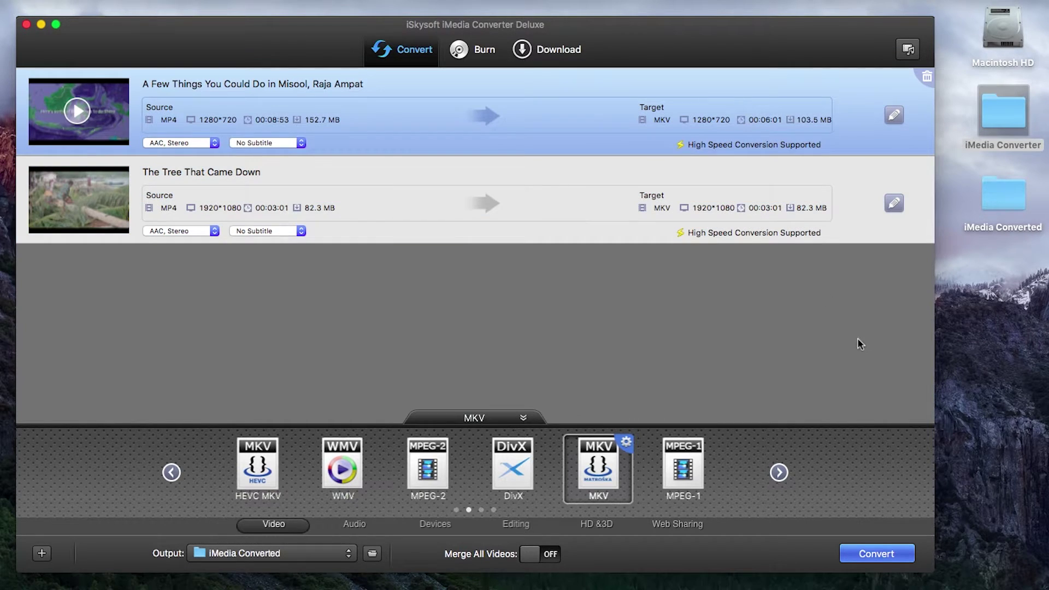
pyautogui.click(876, 558)
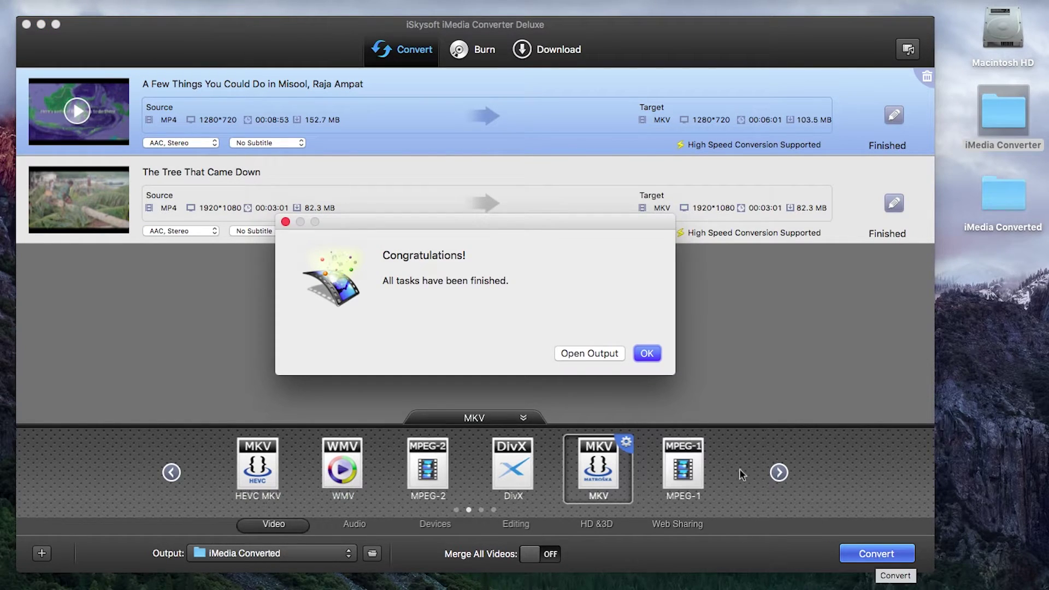
# Open the output folder from the completion dialog and select The Tree That Came Down.mkv.
pyautogui.click(589, 353)
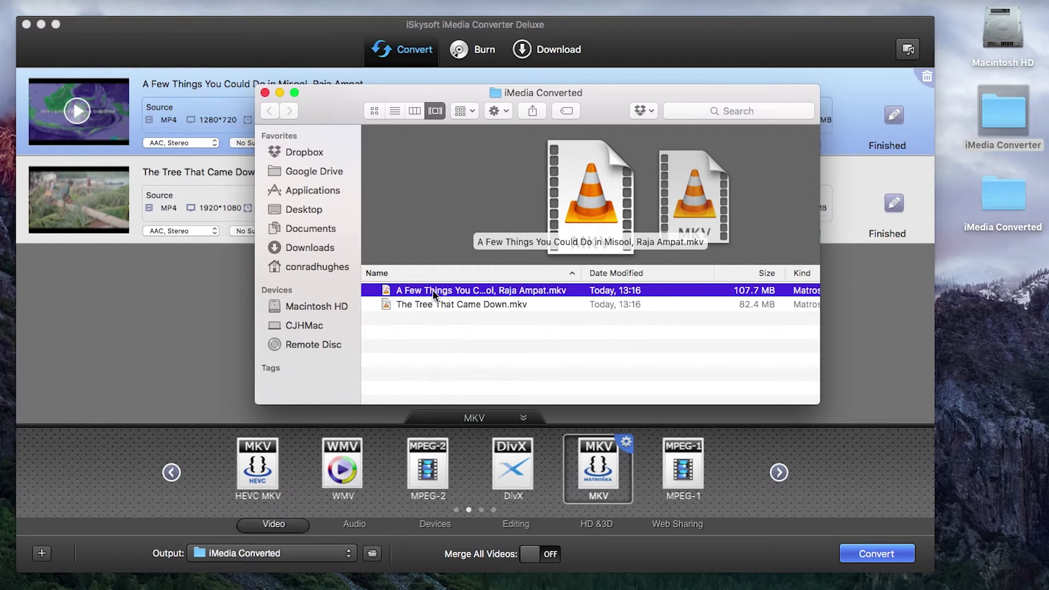
pyautogui.click(427, 312)
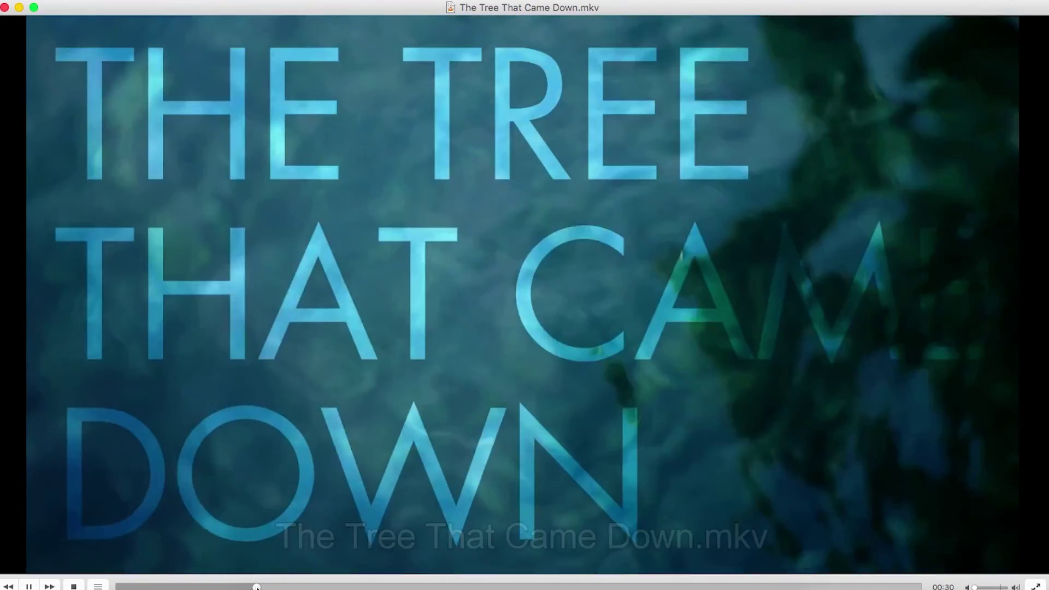
# Skip ahead in the VLC playback, then close the iMedia Converted Finder window.
pyautogui.click(260, 587)
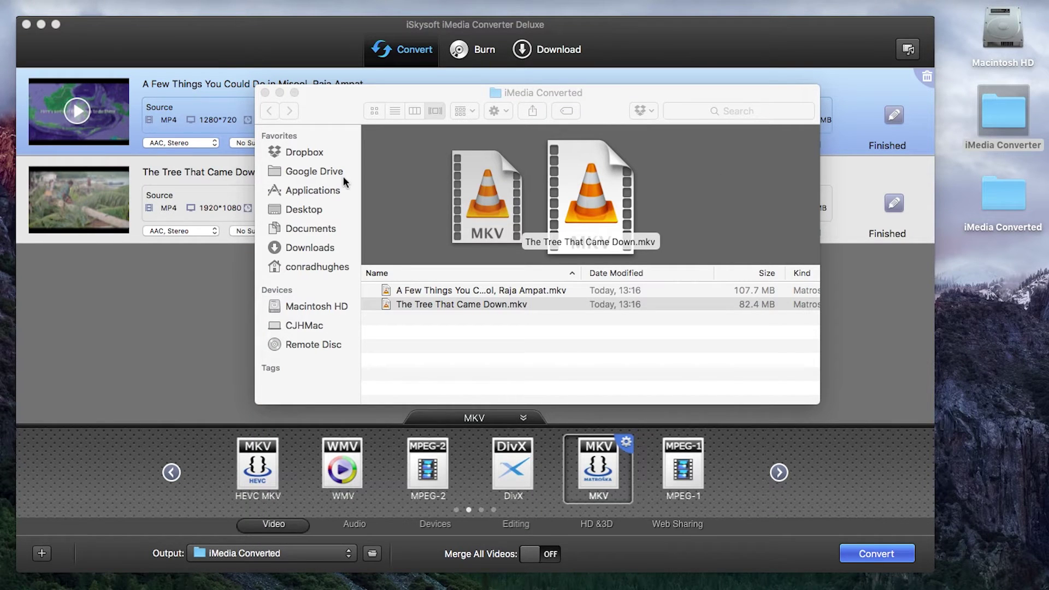
pyautogui.click(265, 92)
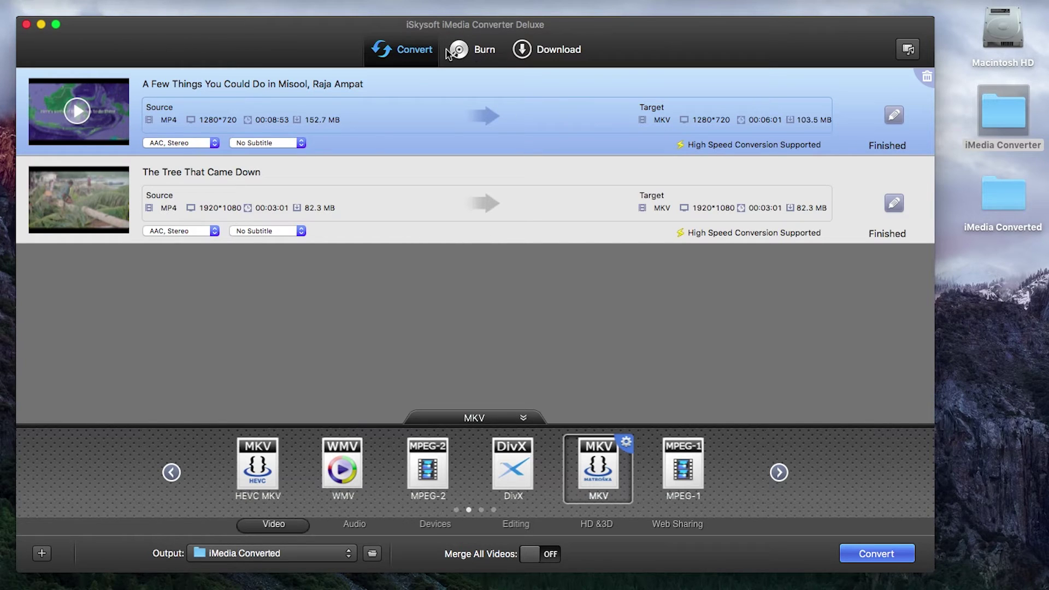
pyautogui.click(481, 54)
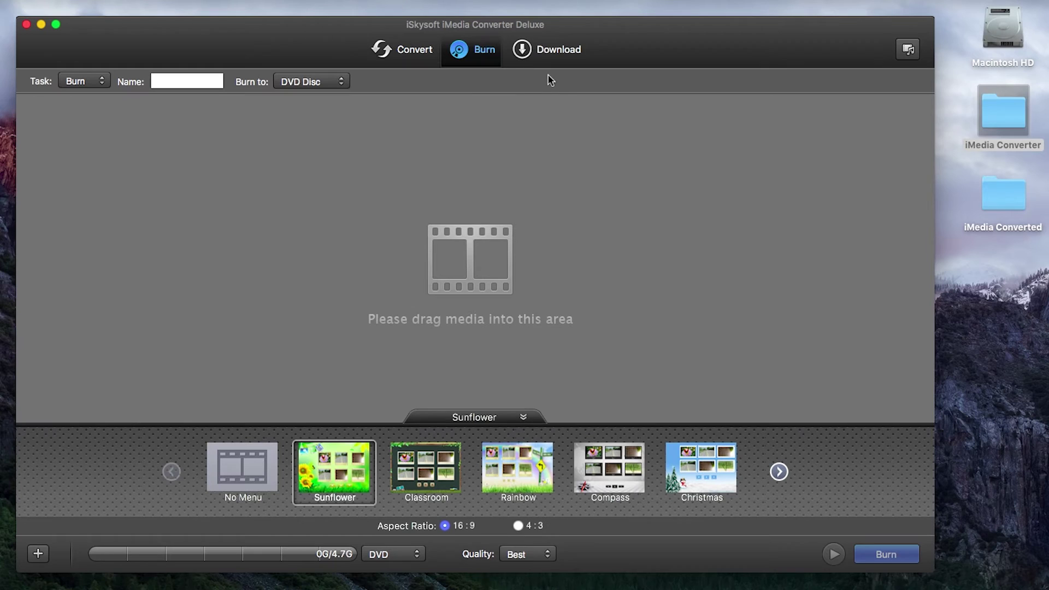
pyautogui.click(303, 83)
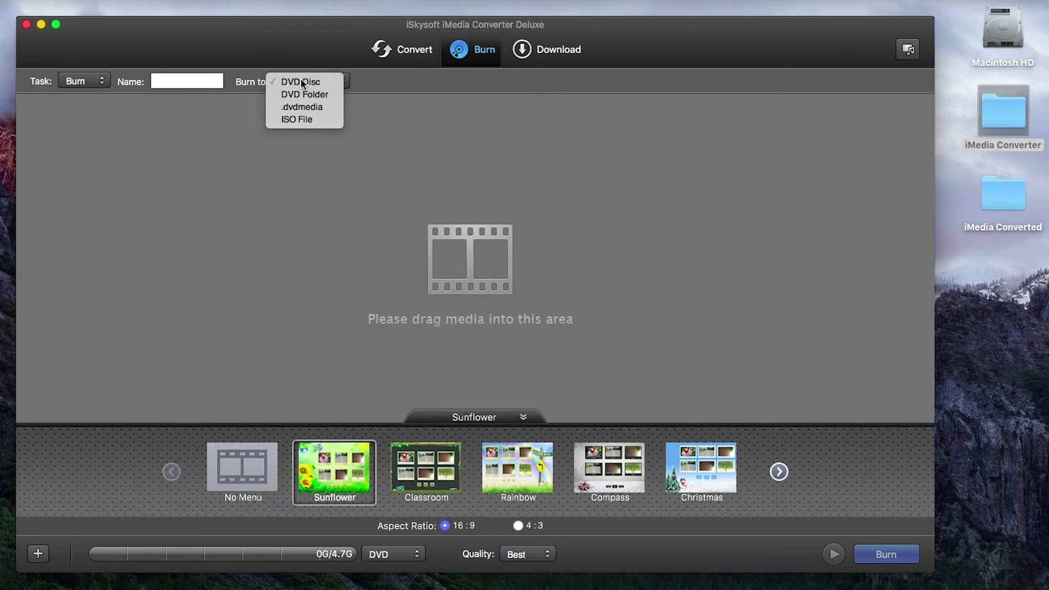
pyautogui.click(303, 83)
pyautogui.click(541, 50)
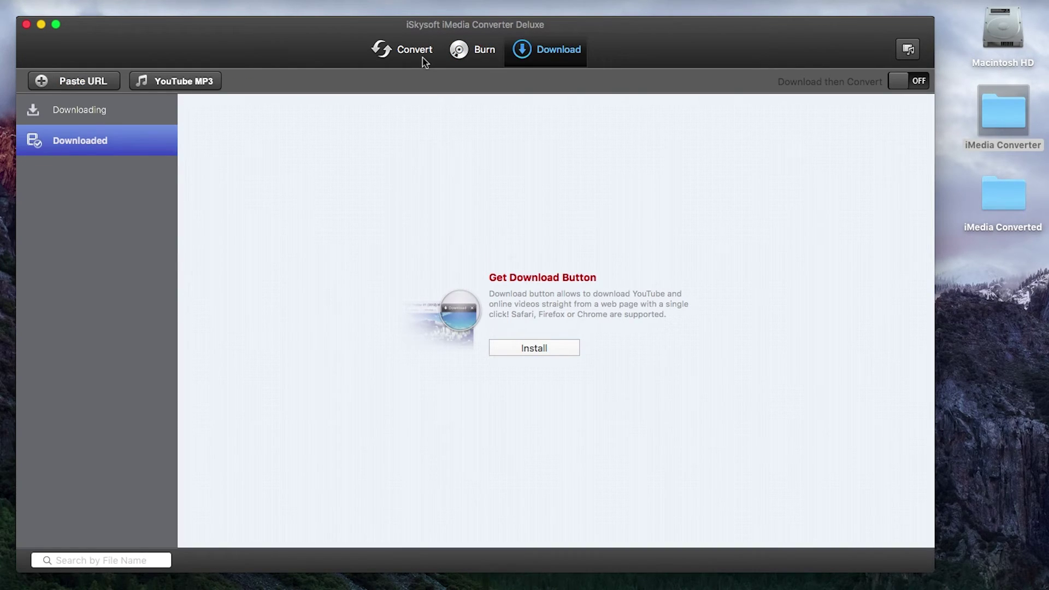
pyautogui.click(388, 59)
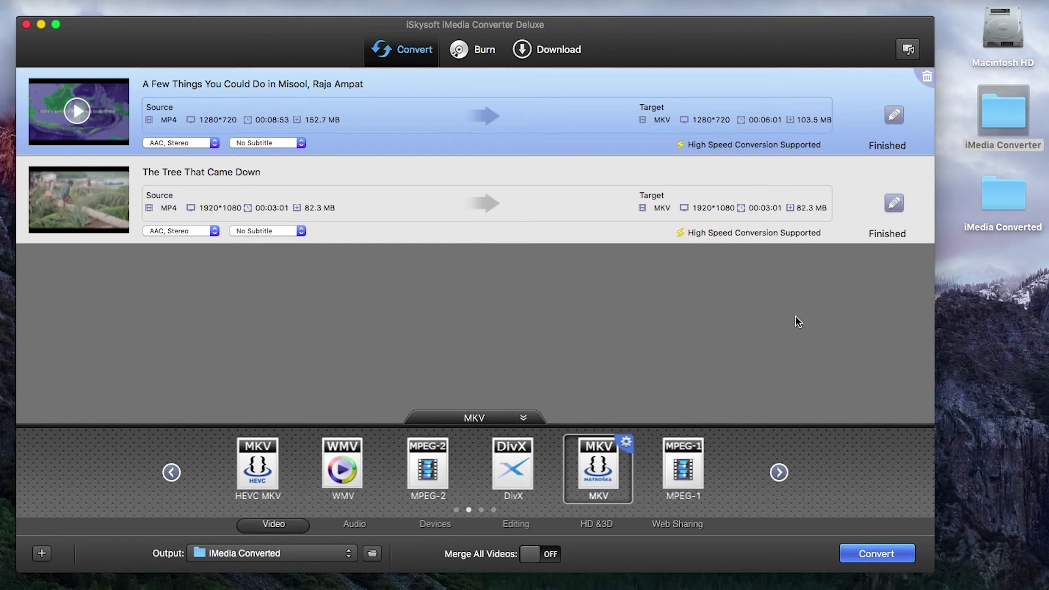